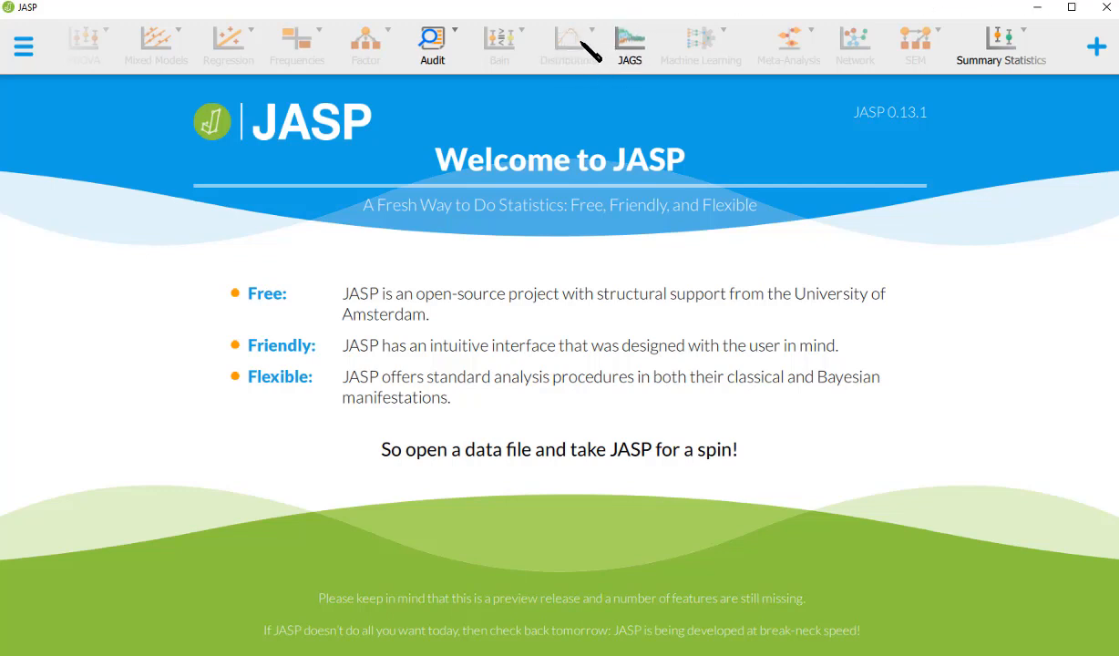
Load DataForJASP.csv from the recent files list after briefly browsing the data library
left_click(24, 48)
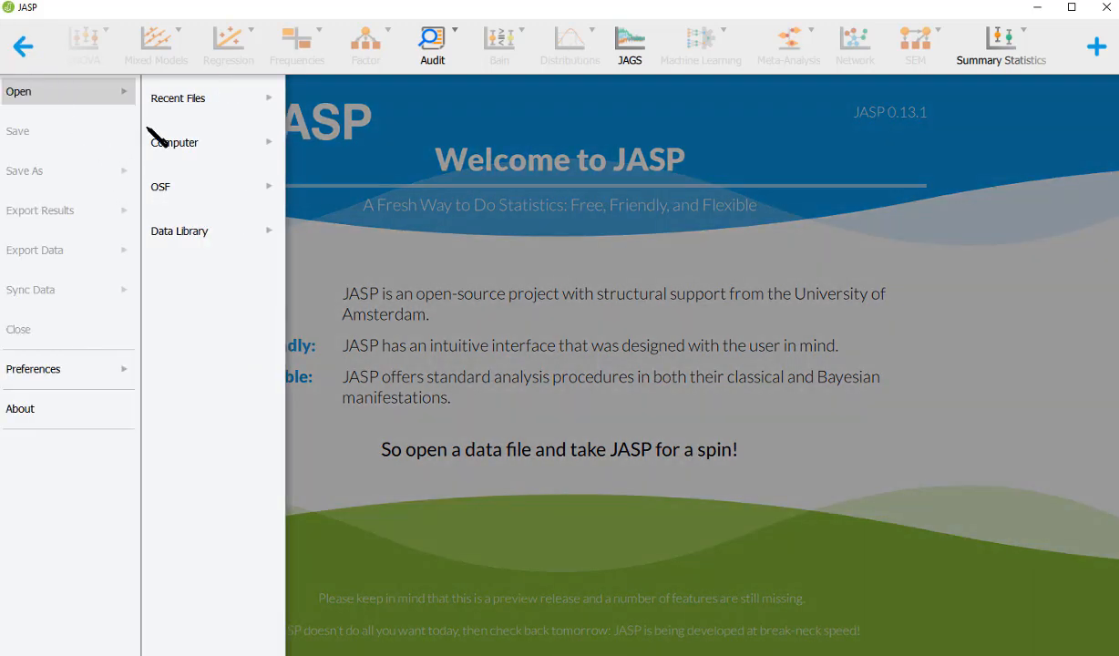
left_click(219, 109)
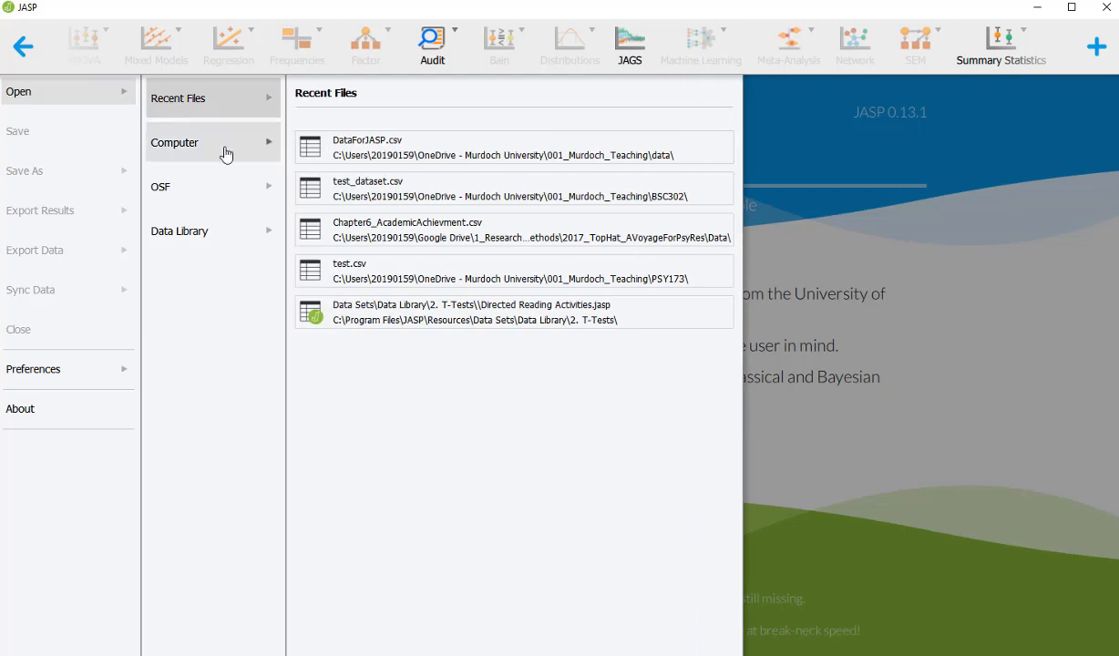
left_click(216, 244)
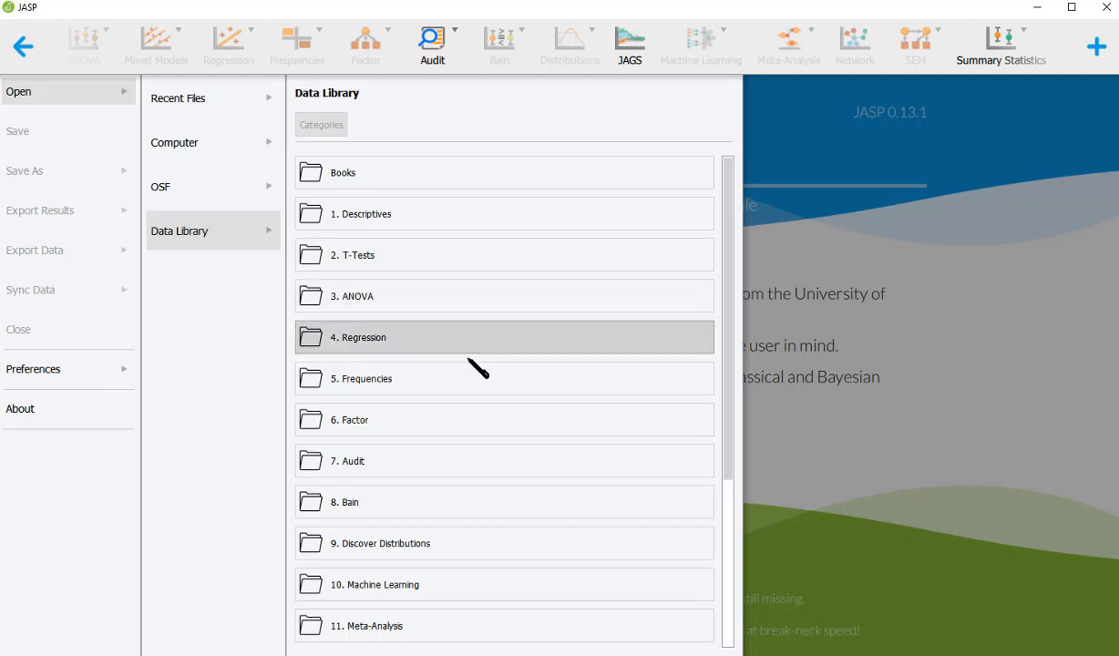
left_click(430, 558)
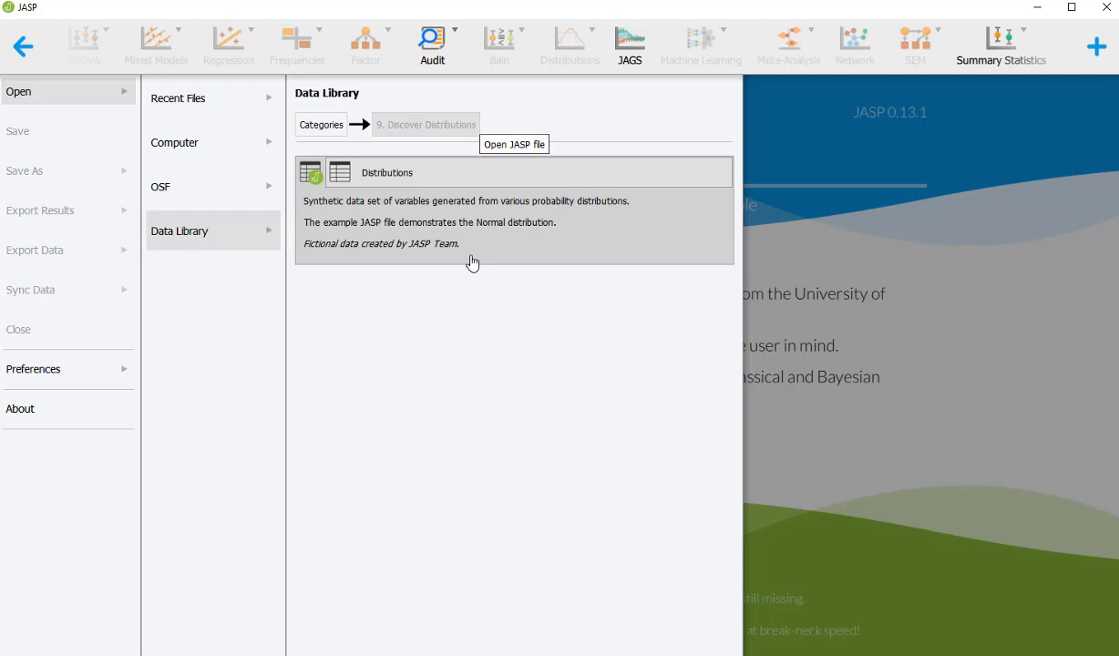
left_click(223, 107)
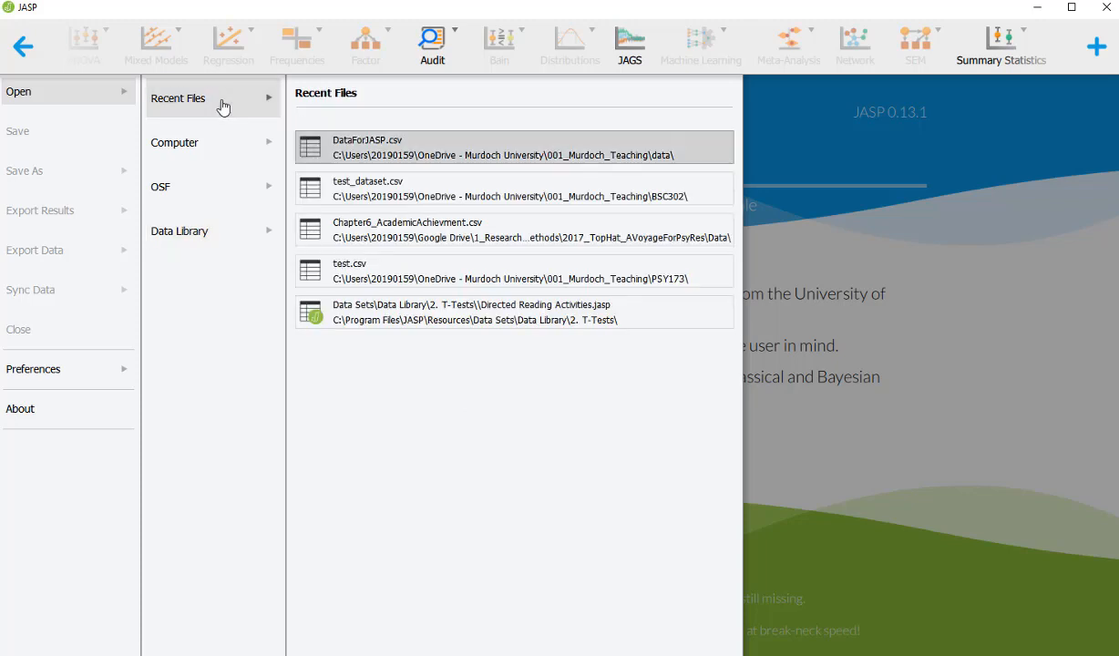
left_click(382, 143)
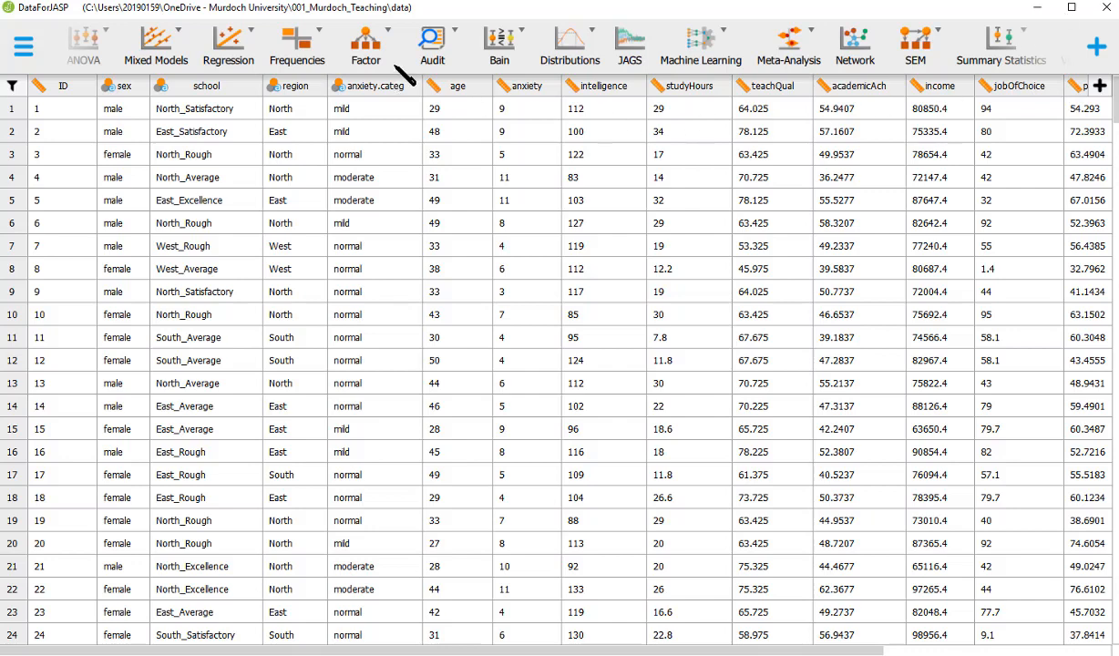
Start a Normal distribution analysis from the Distributions menu's Continuous list
left_click(553, 60)
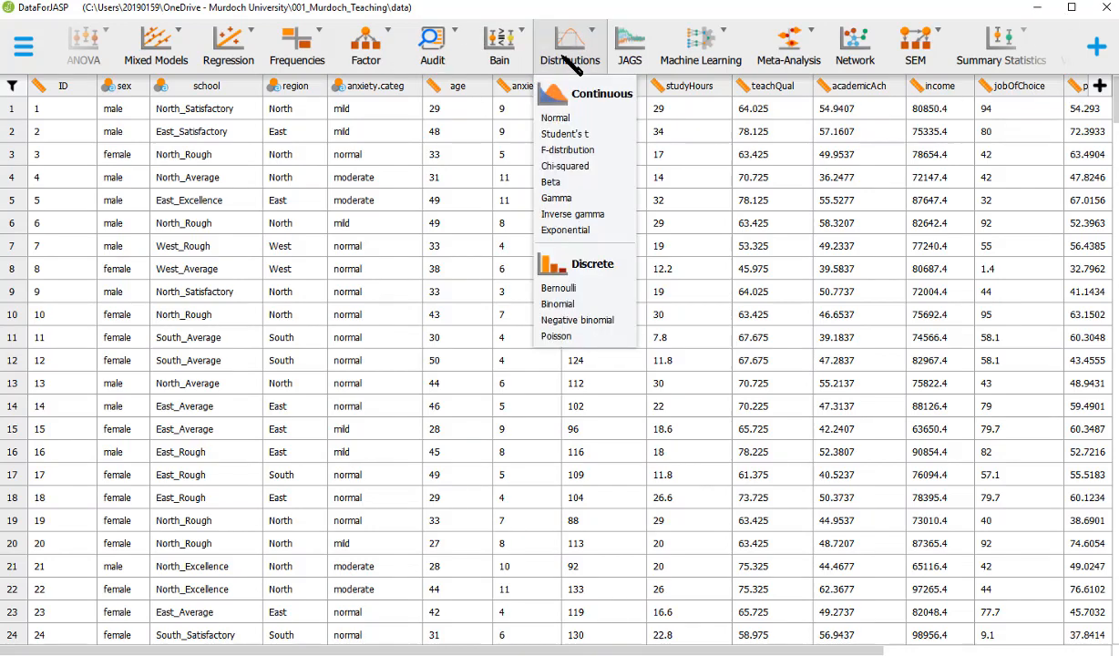
left_click(557, 117)
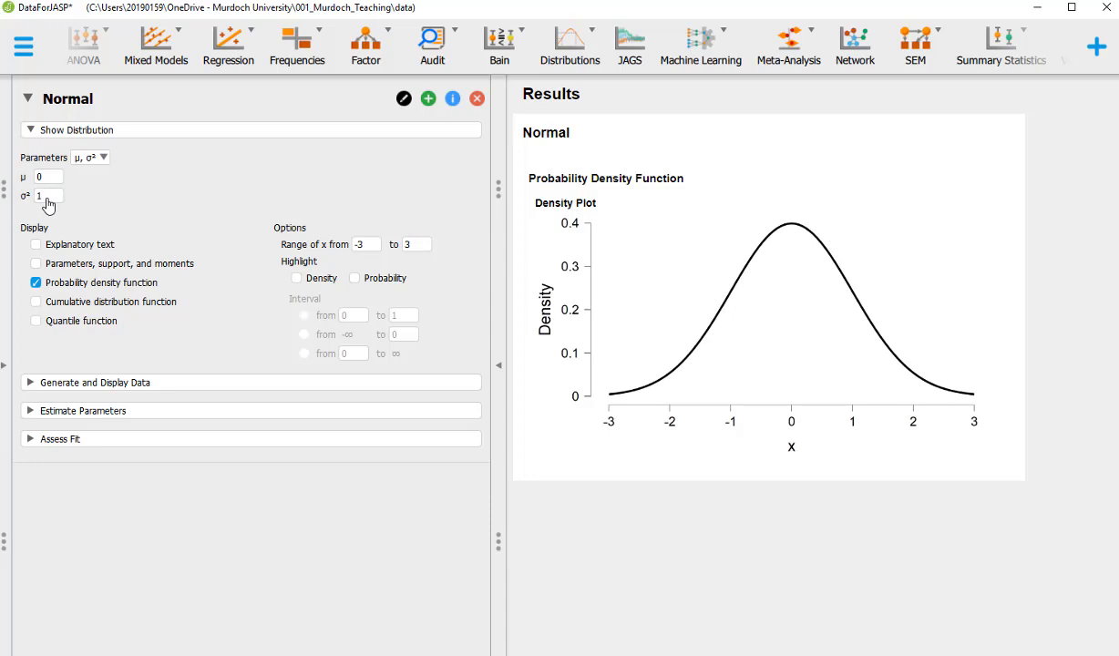
Switch the Normal to μ, σ parameters and plot x from -6 to 6
left_click(104, 160)
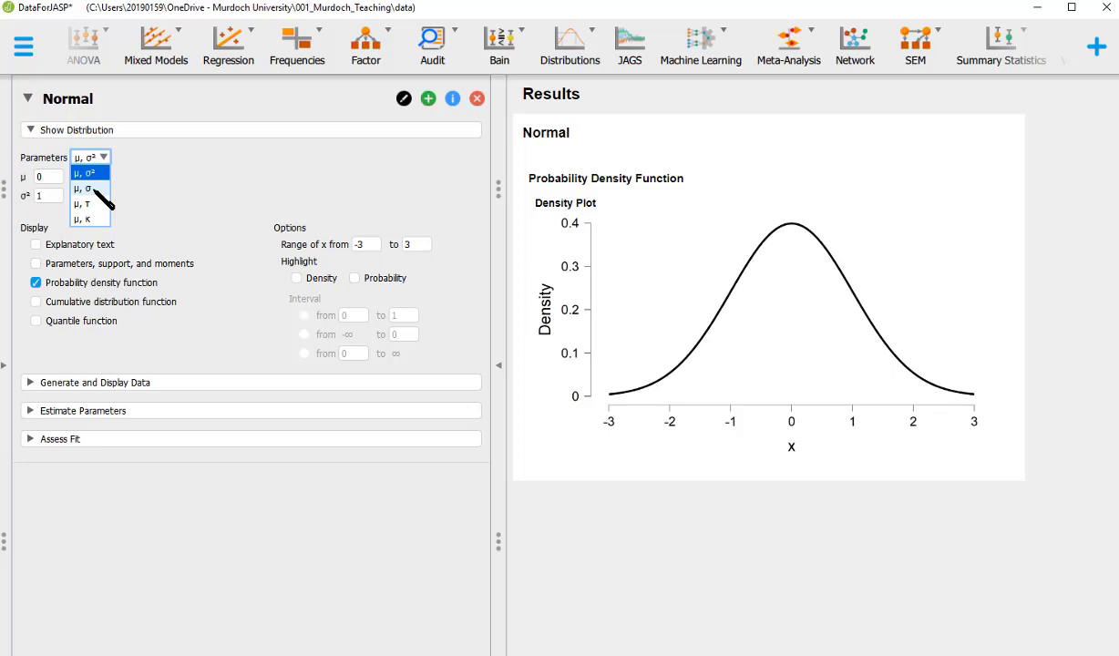
left_click(92, 188)
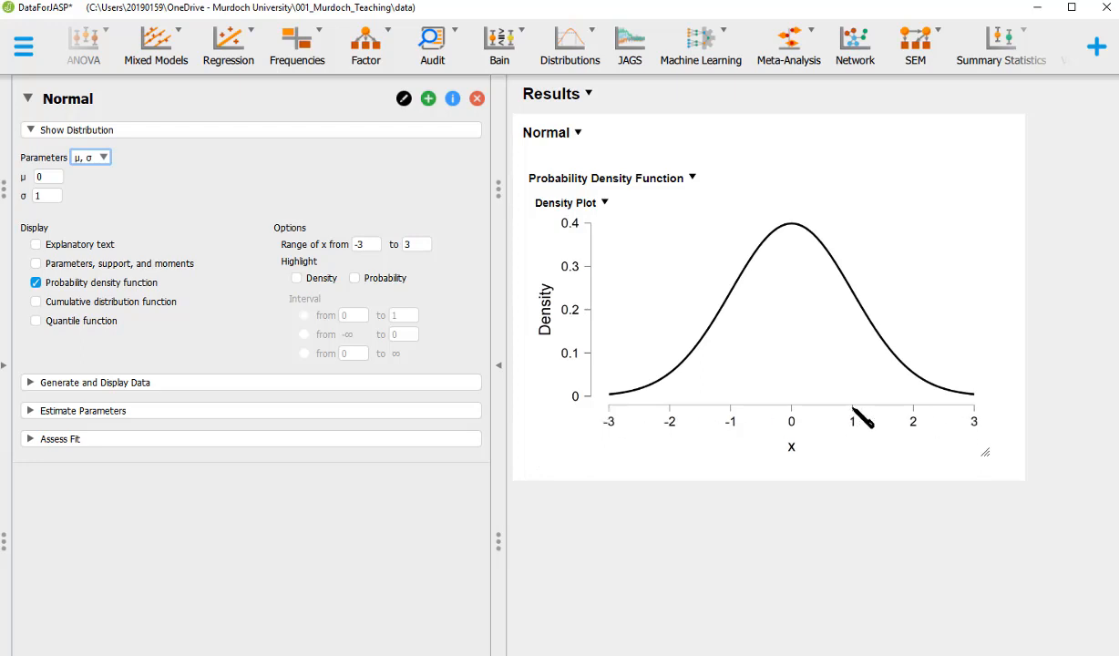
left_click(359, 246)
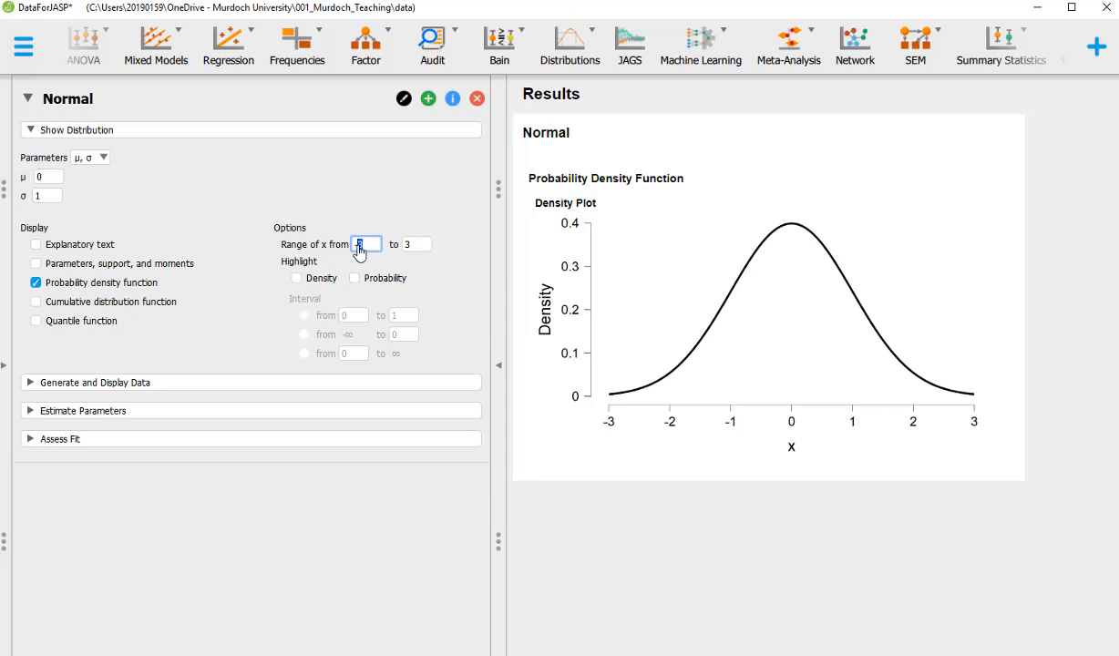
type("-6")
left_click(404, 246)
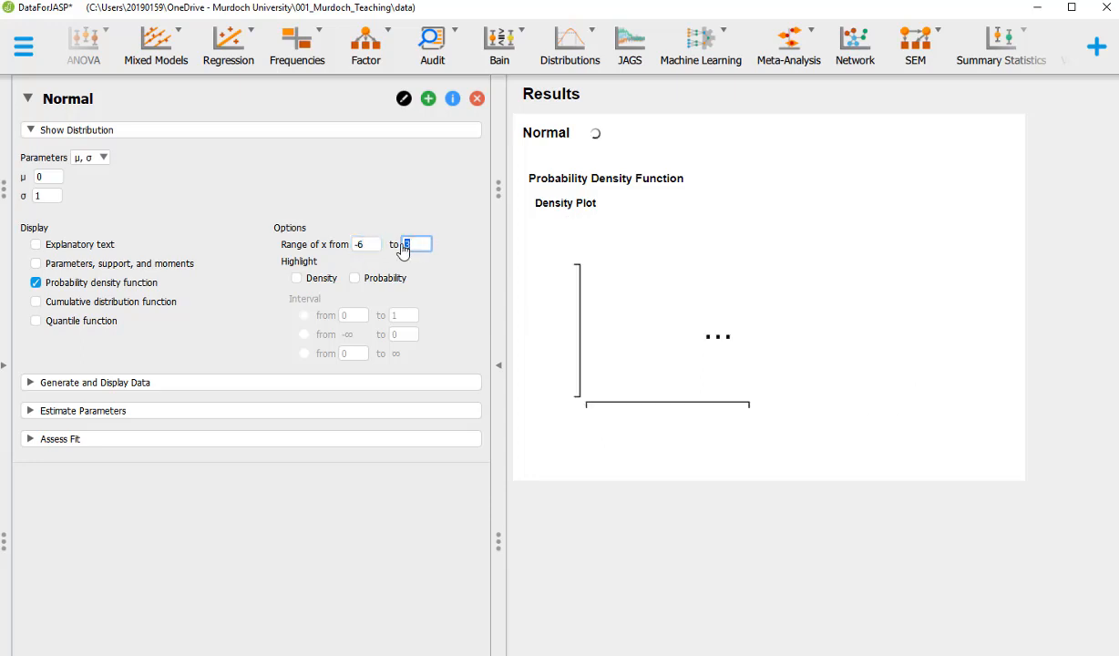
type("6")
key("Return")
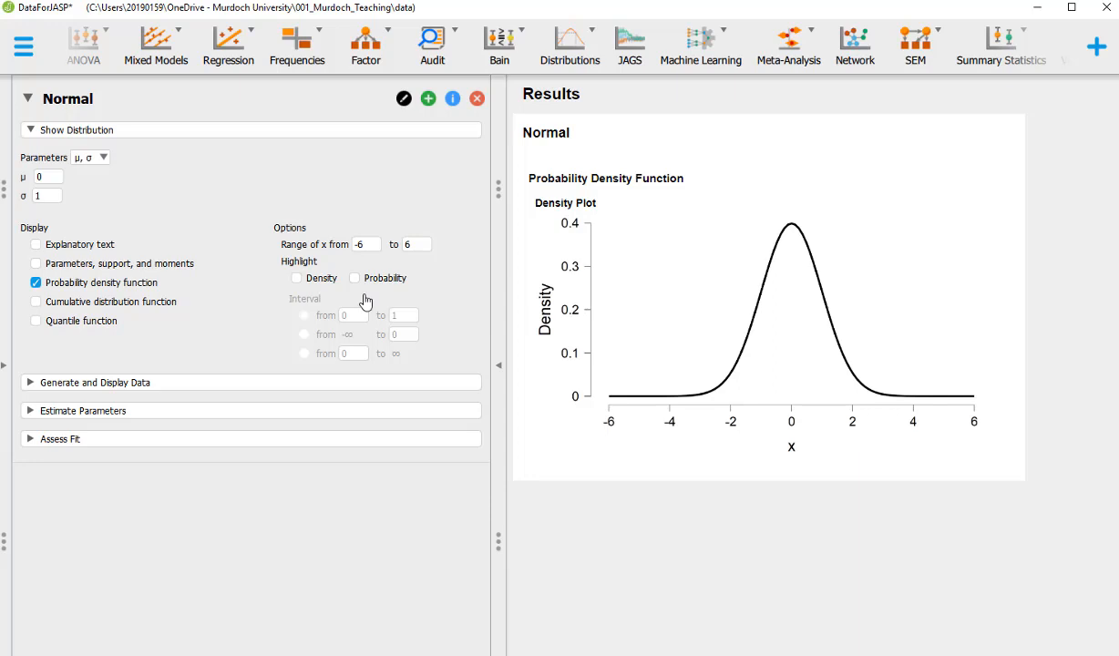
Turn on Probability highlighting to shade 0 to 1 (0.34) and select the lower bound
left_click(354, 277)
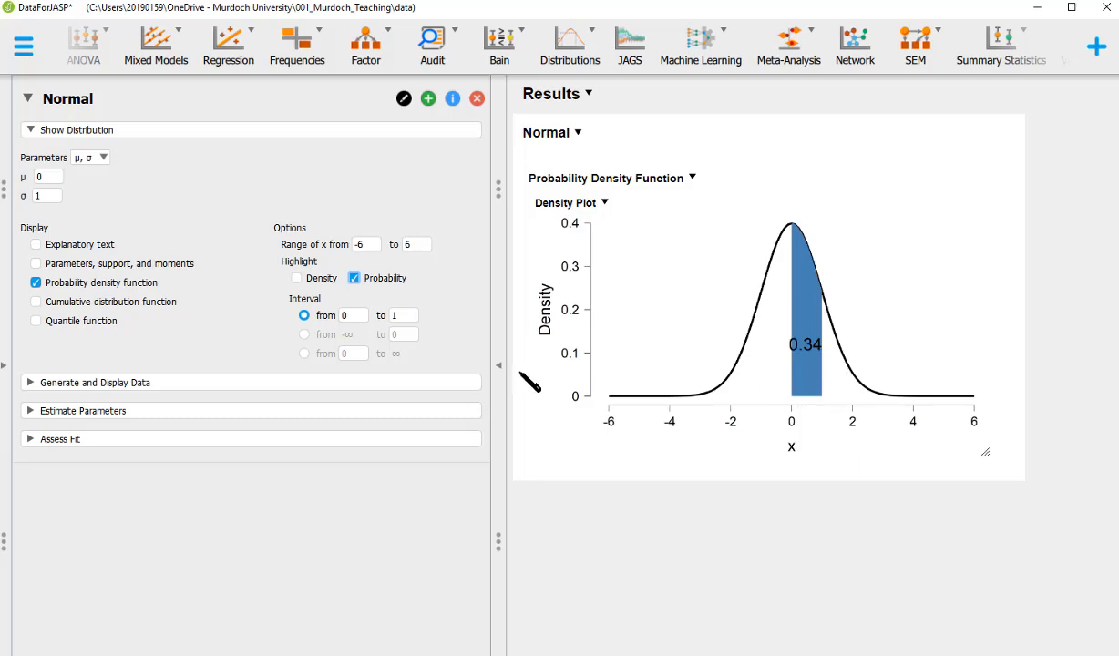
left_click(340, 316)
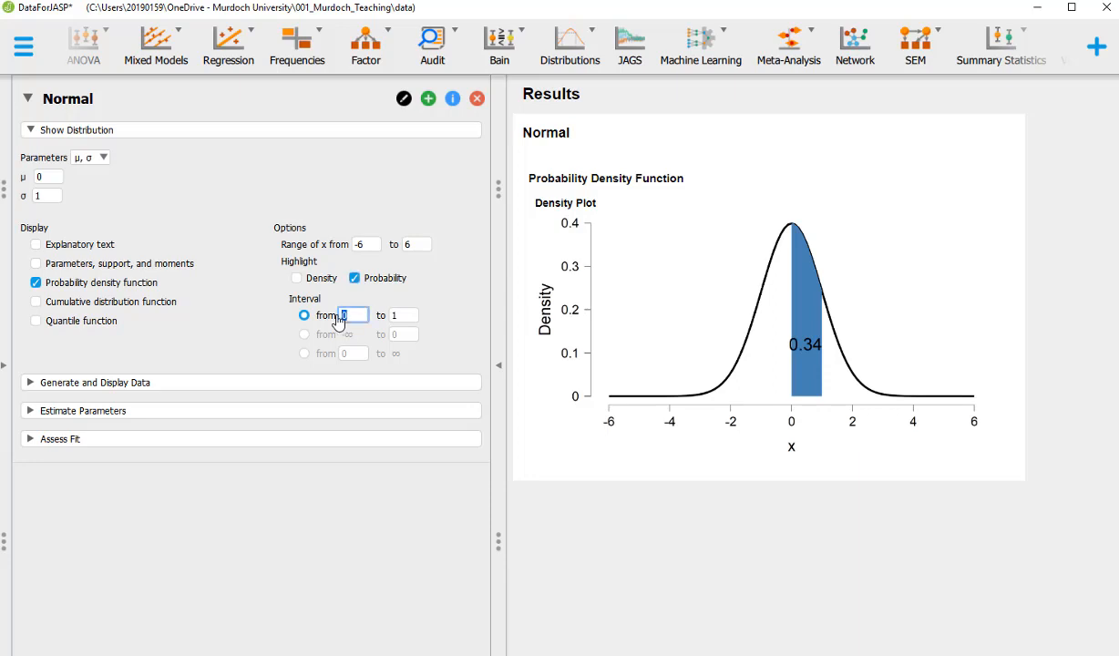
Set the shaded interval's bounds to -1 and 1, giving 0.68
type("-1")
left_click(403, 317)
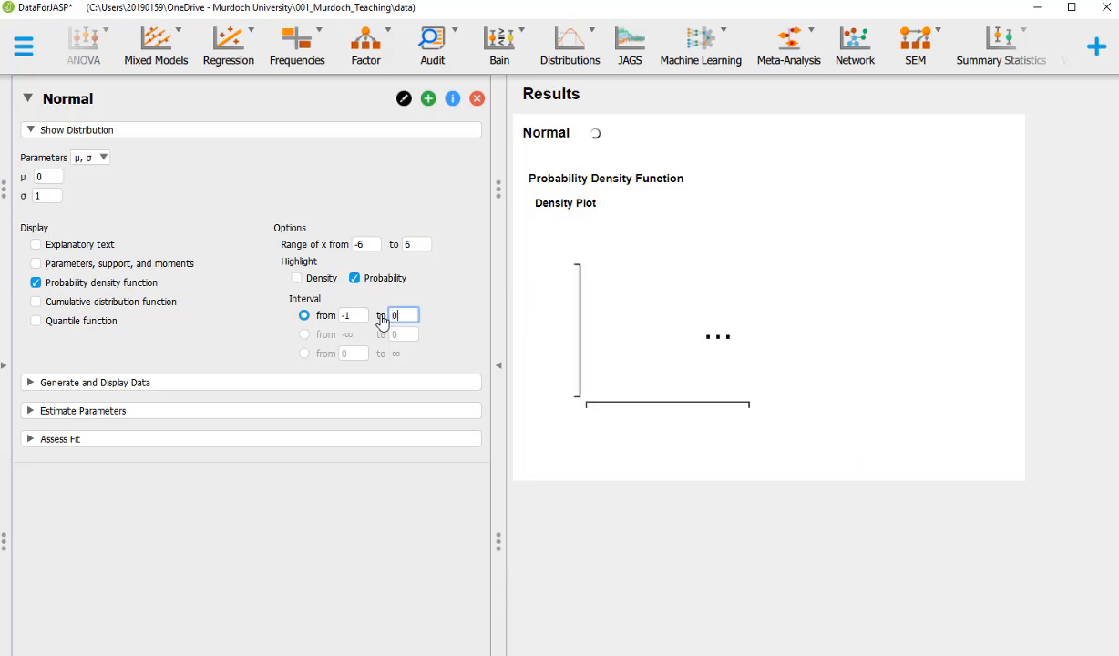
type("0")
key("Tab")
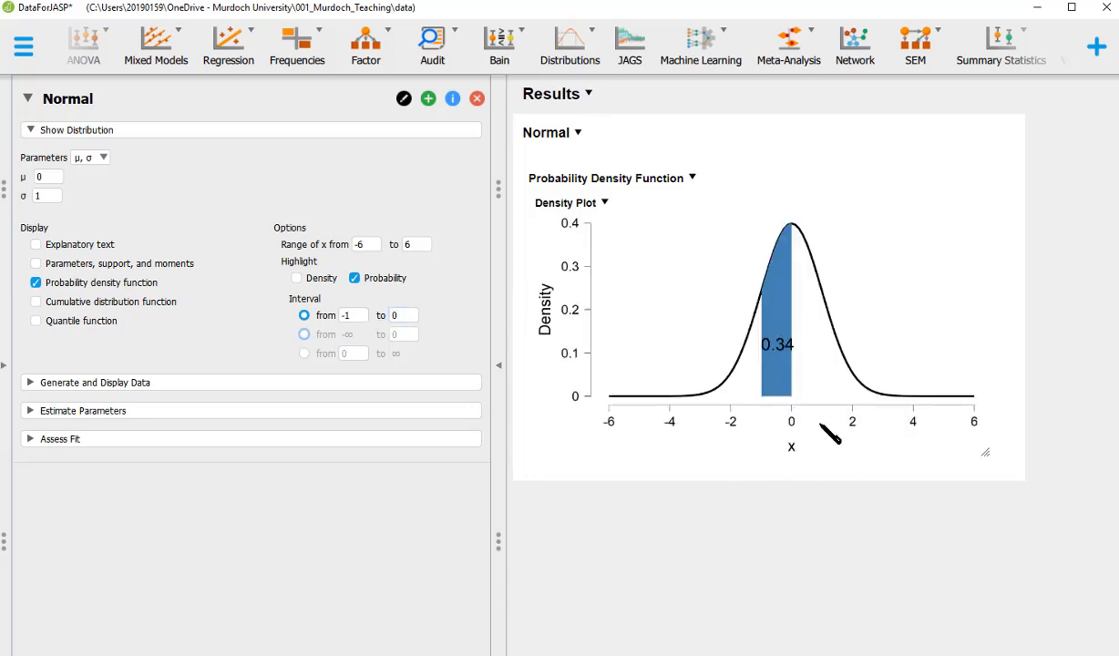
left_click(404, 318)
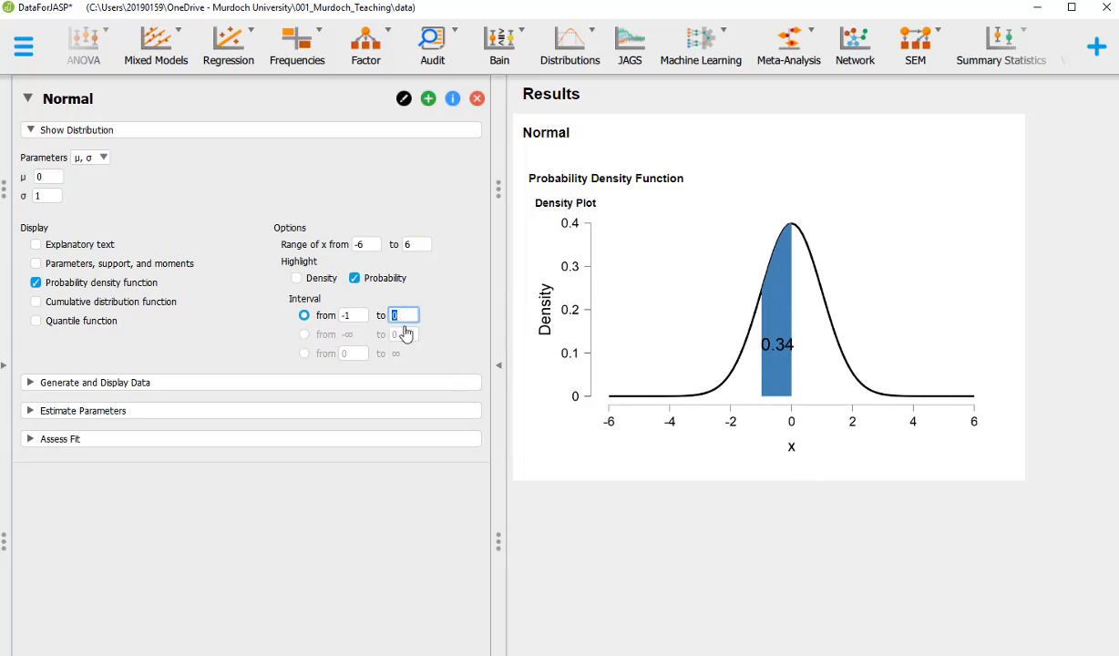
type("1")
key("Tab")
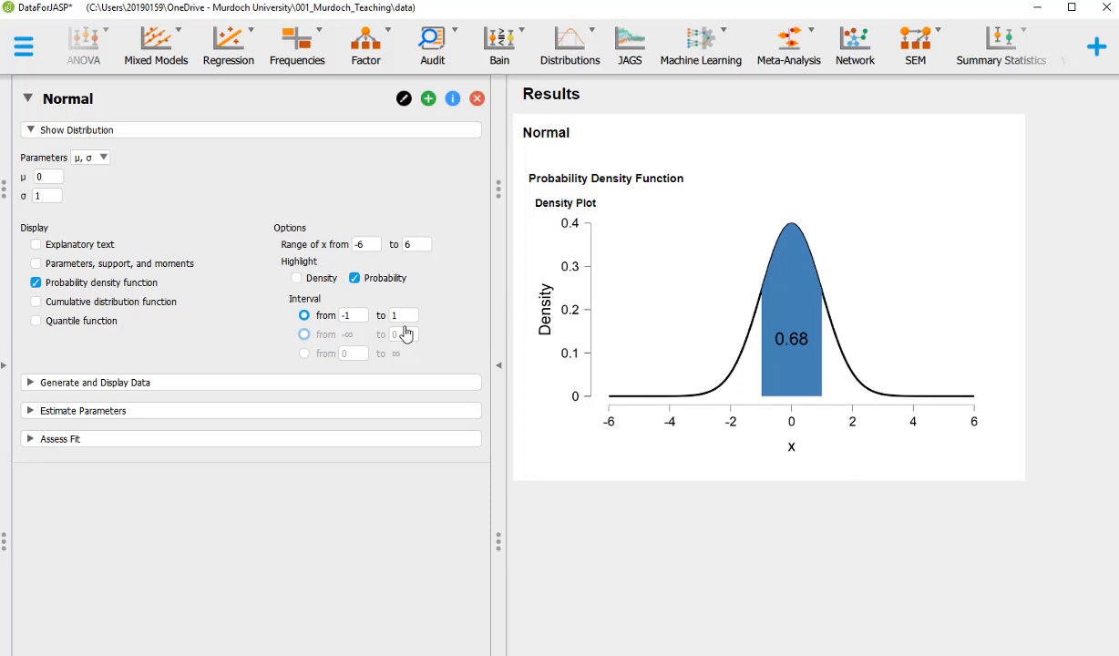
Try the -∞ to 0 tail, then shade 0 to ∞ for 0.5
left_click(304, 336)
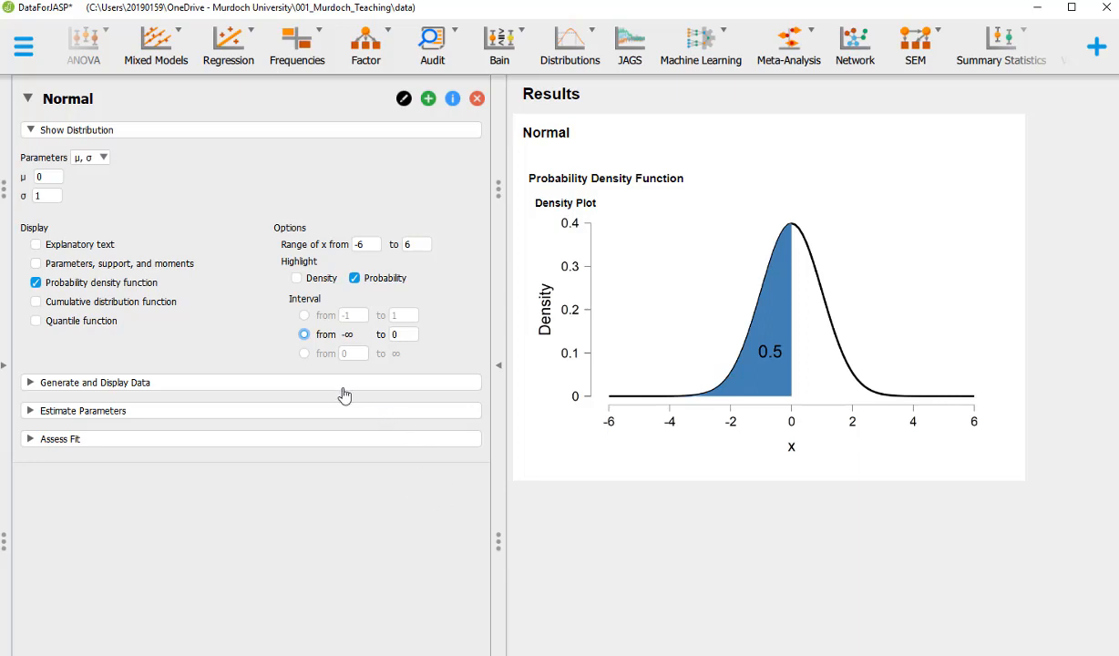
left_click(303, 354)
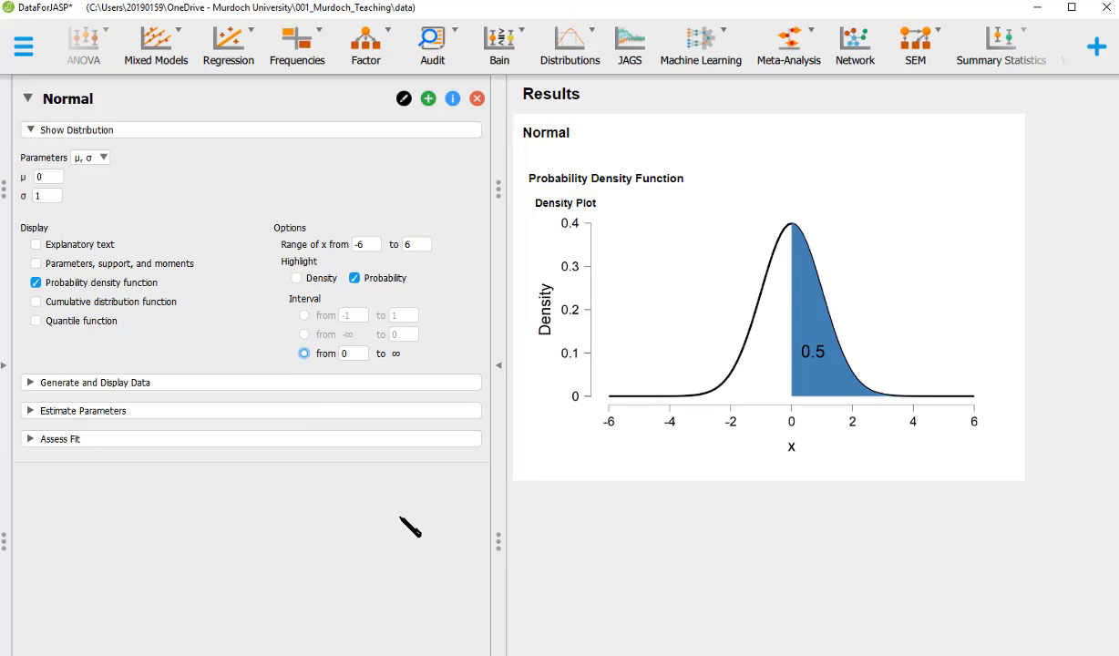
Return to the bounded interval and set it from -1.96 to 1.96, showing 0.95
left_click(304, 317)
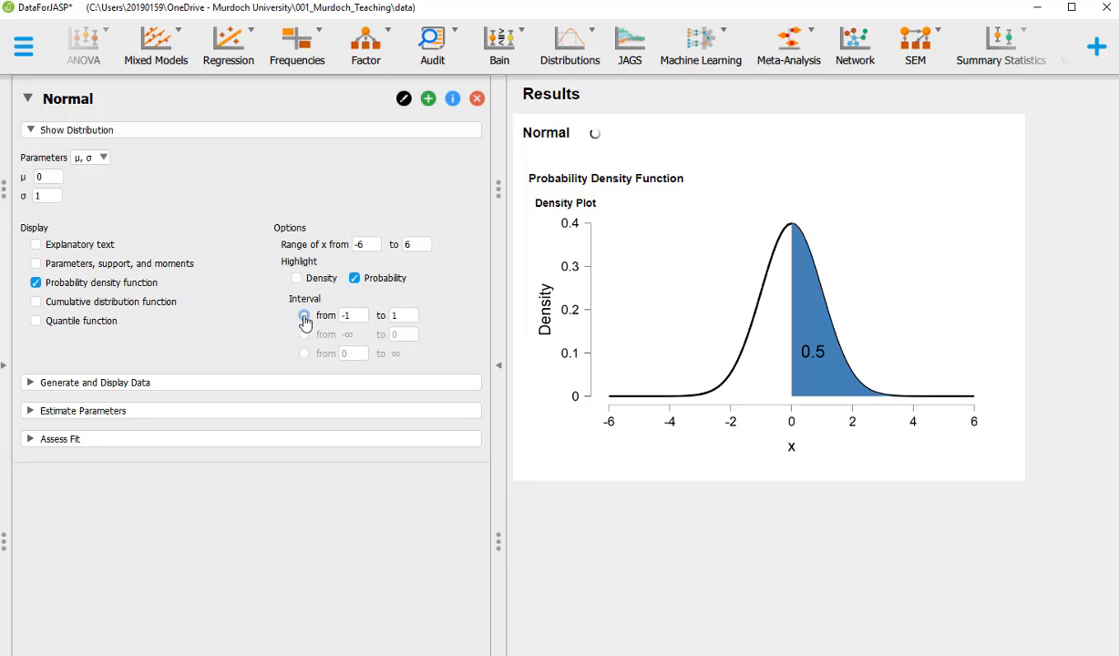
left_click(349, 317)
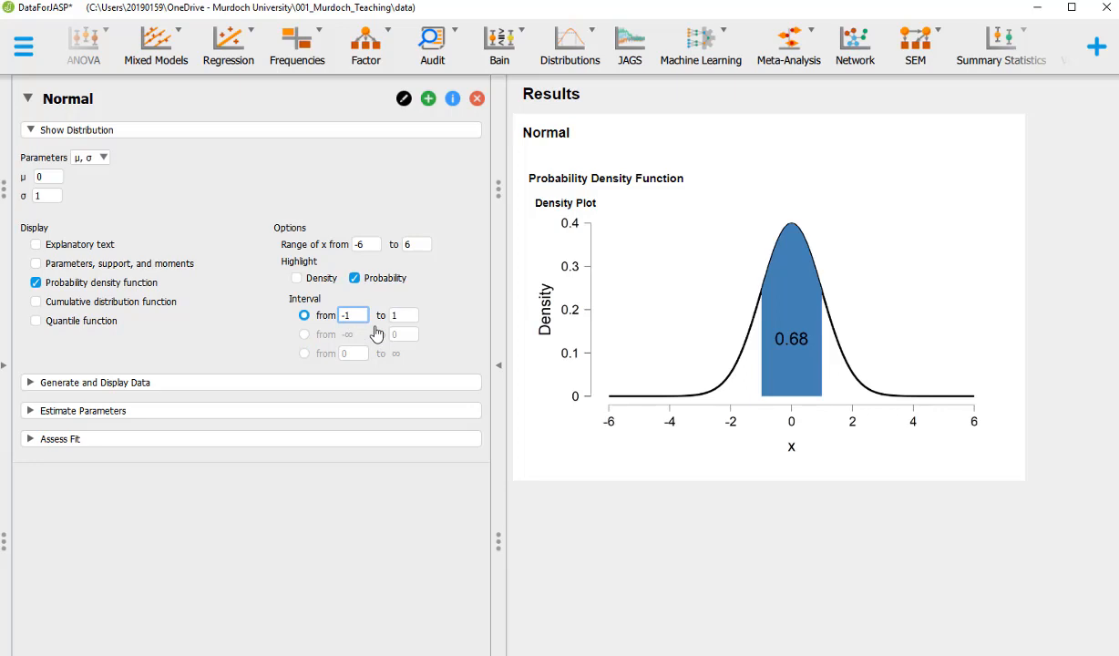
type(".96")
left_click(403, 317)
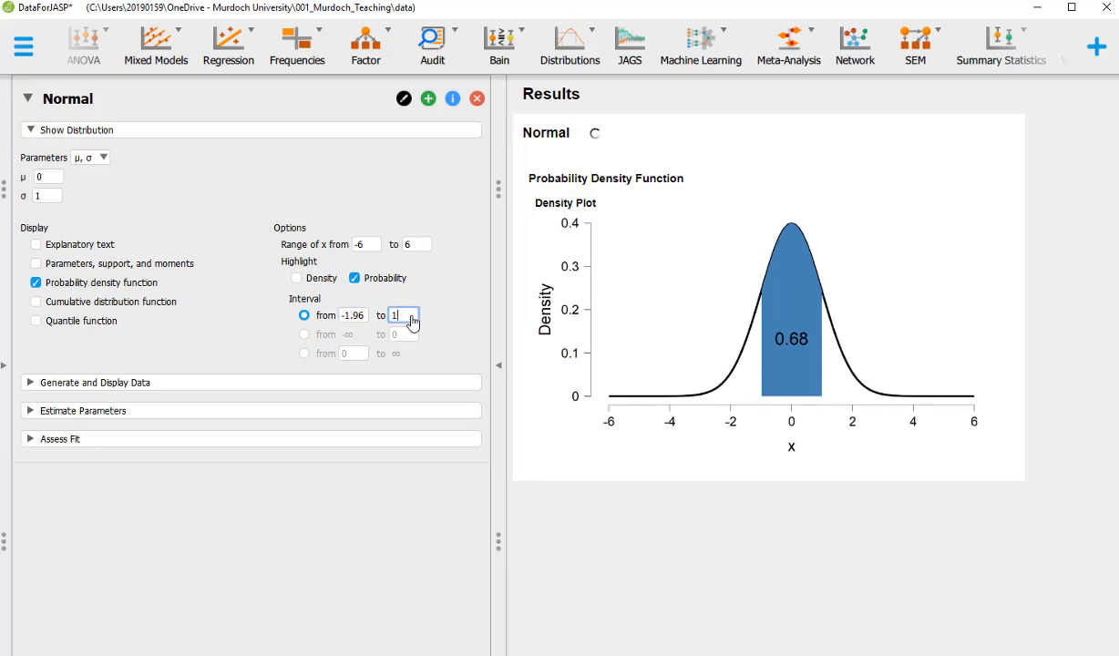
type(".96")
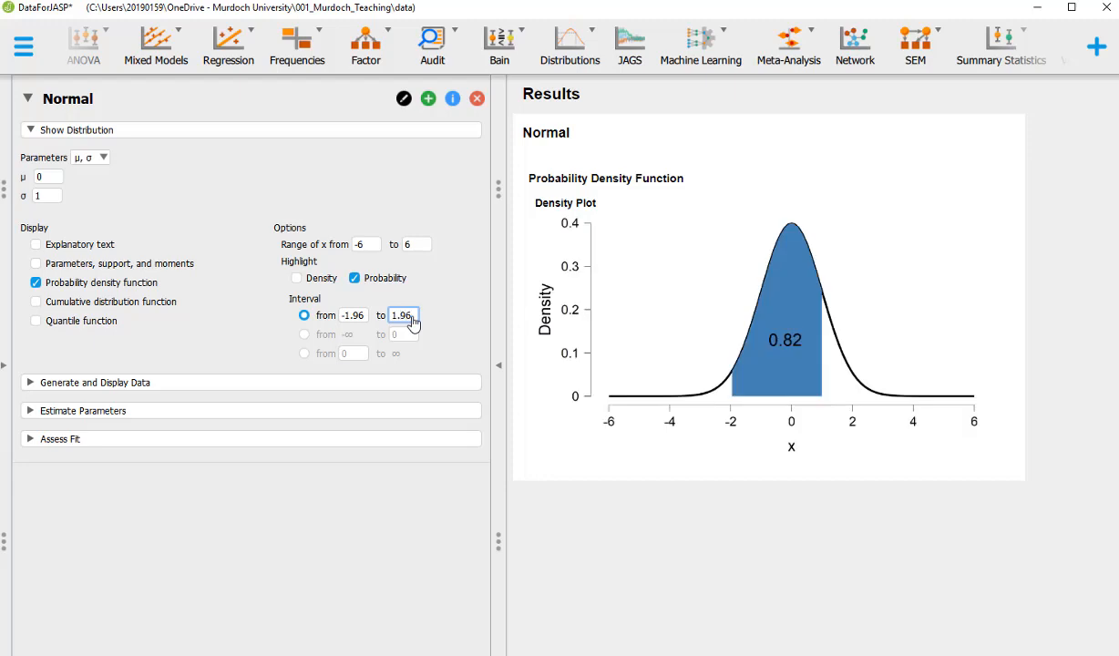
key("Tab")
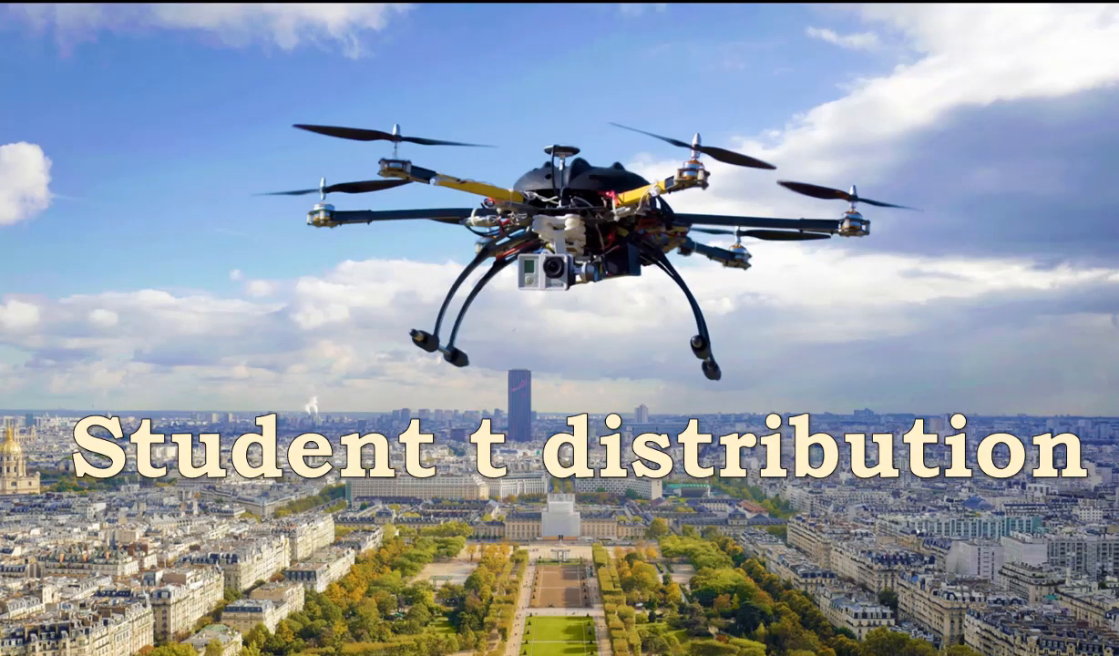
left_click(557, 54)
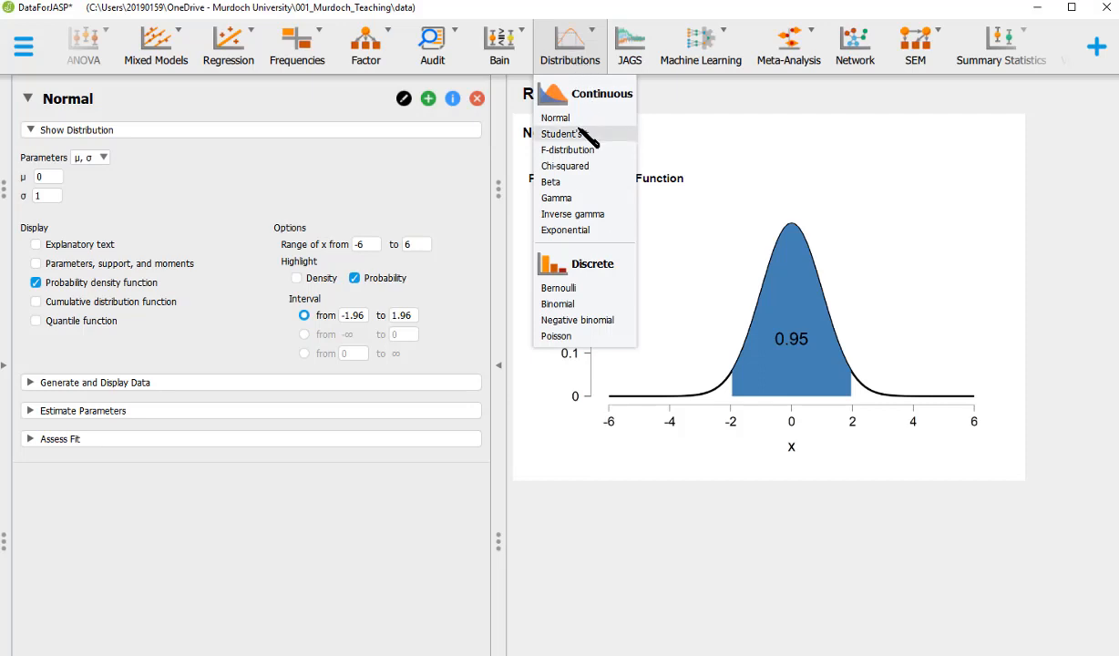
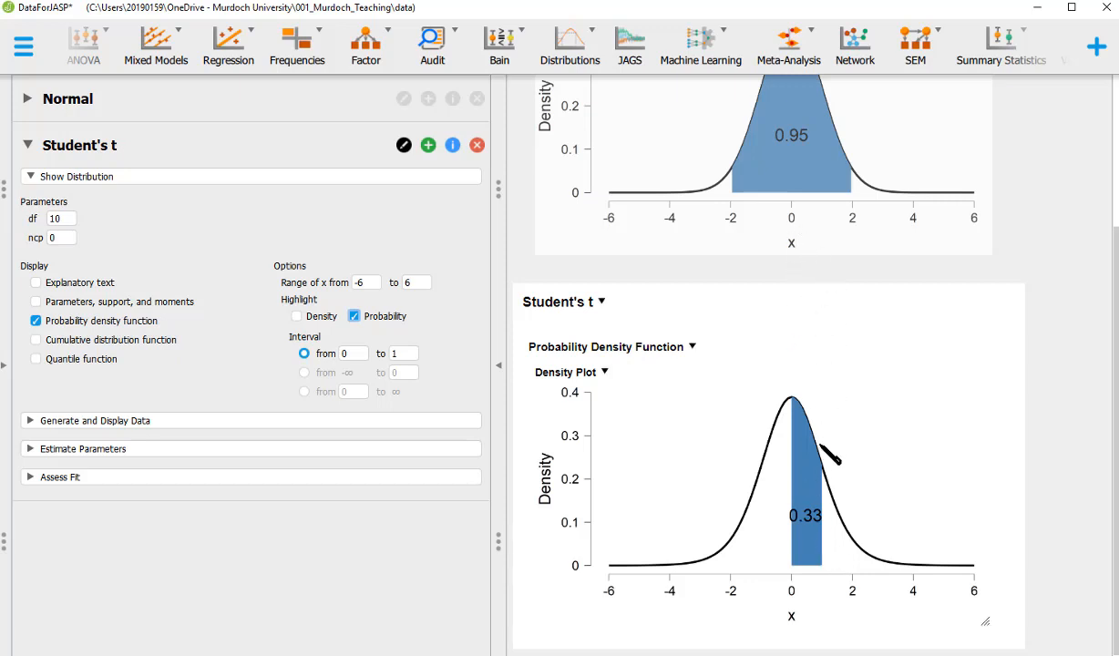
Shade the t density from -1.96 to 1.96, giving 0.92 versus the Normal's 0.95
left_click(394, 356)
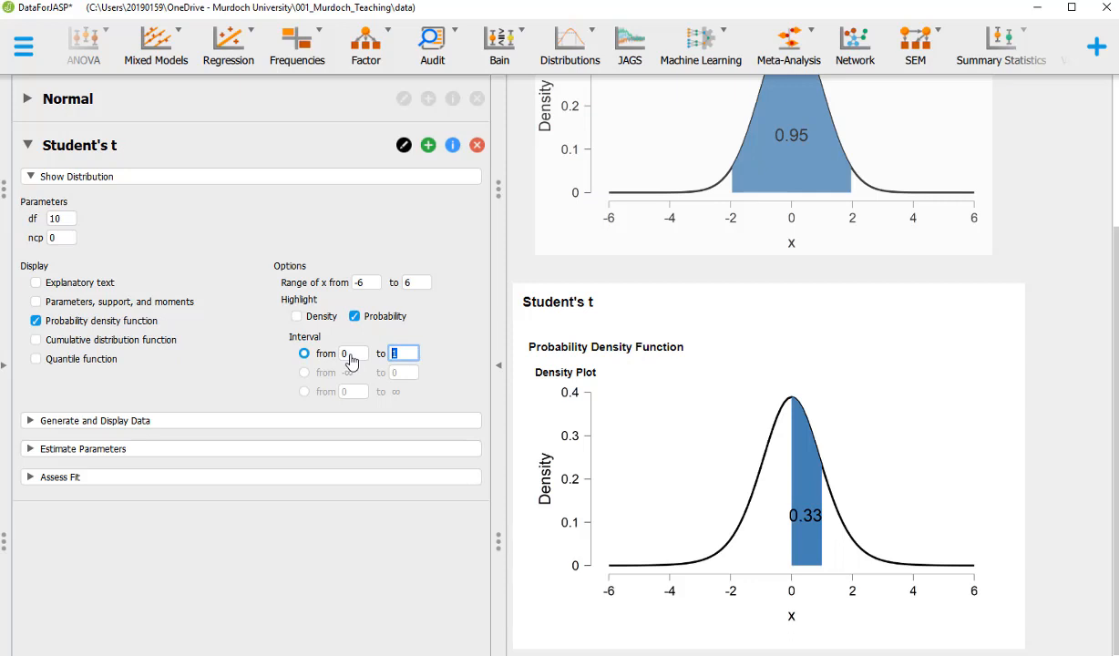
left_click(350, 355)
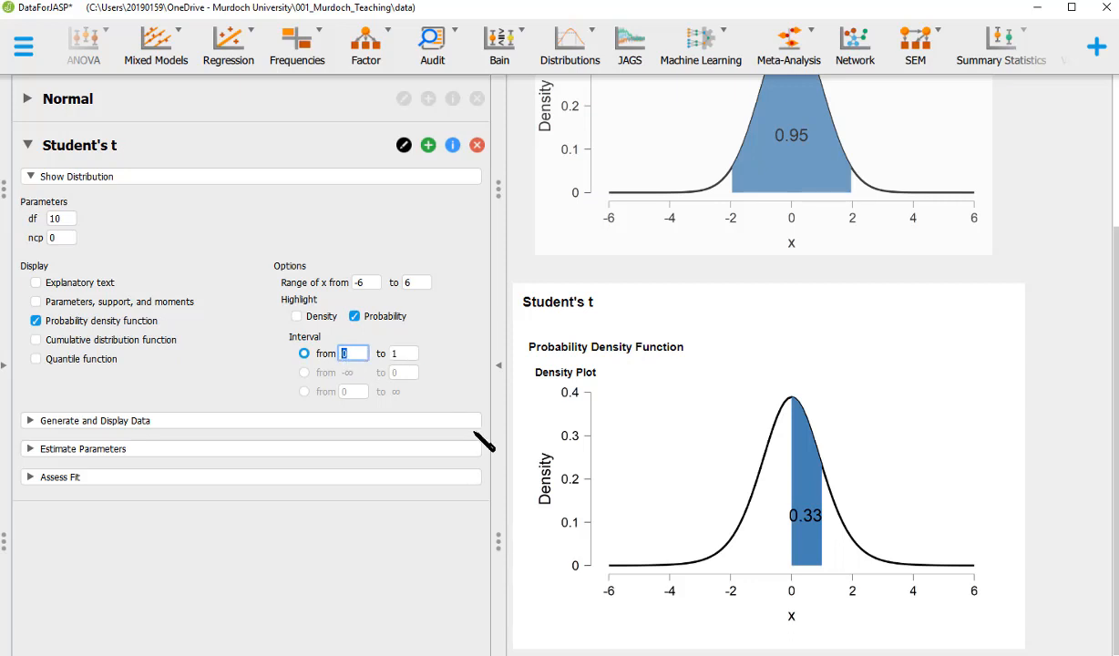
type("-1.96")
left_click(404, 355)
type("1.")
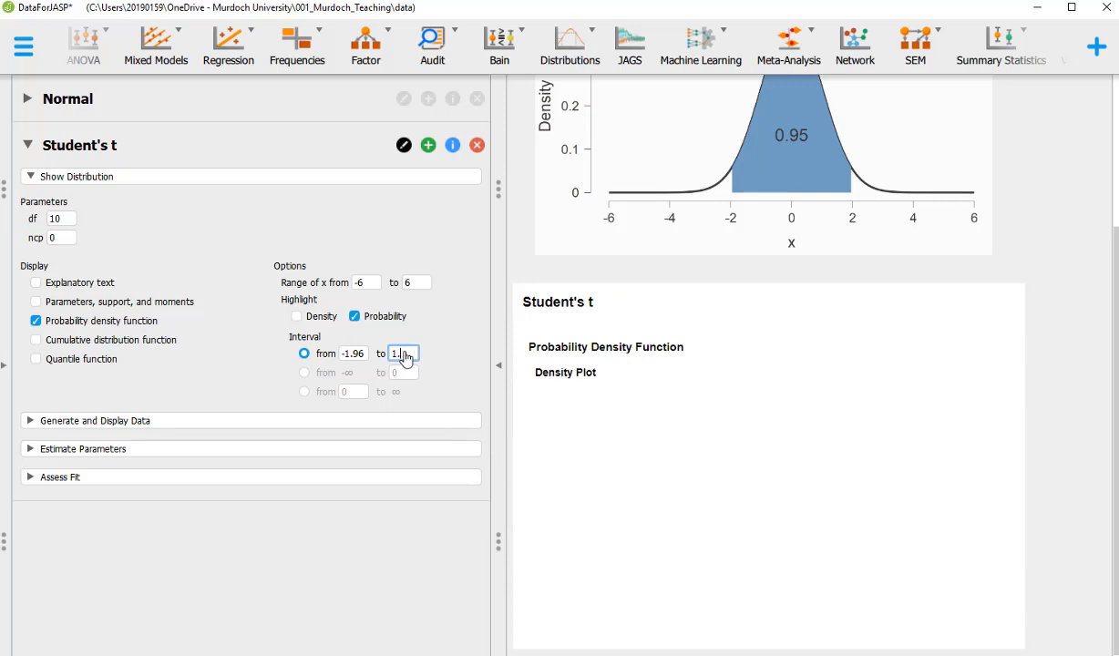
type("96")
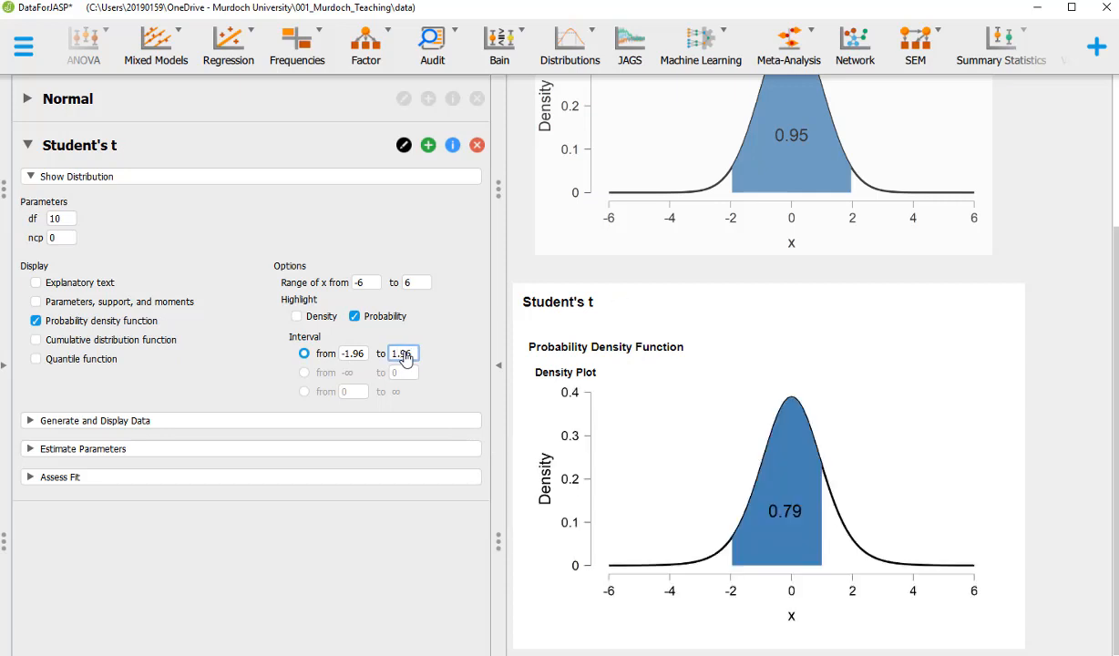
key("Tab")
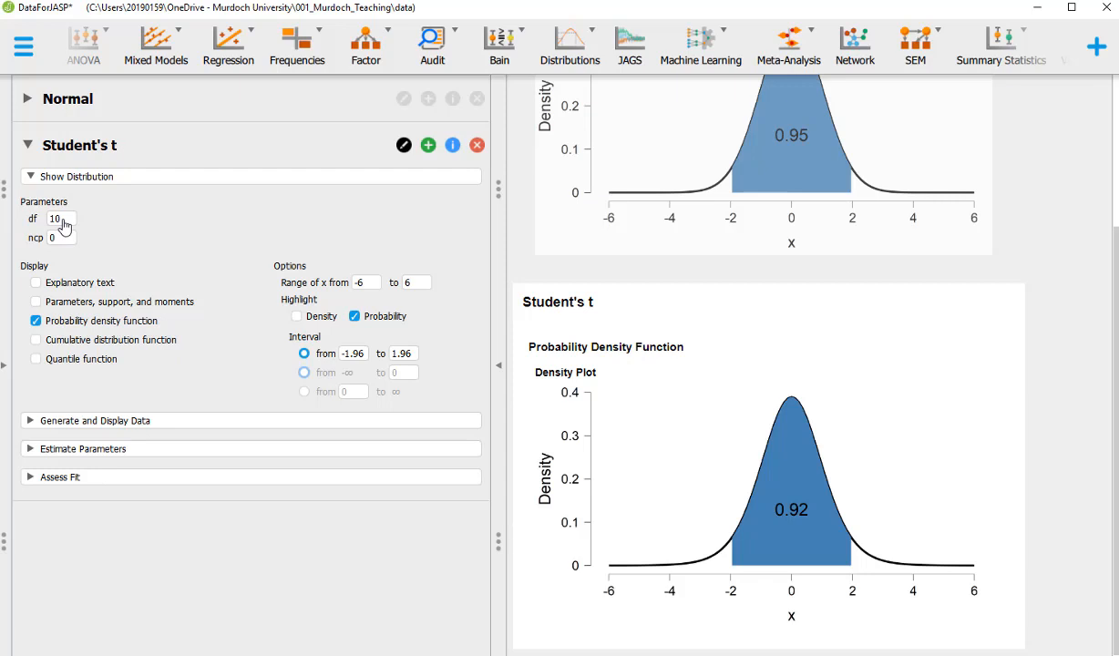
Redraw the t density with degrees of freedom 5, then 20, then 30
left_click(61, 223)
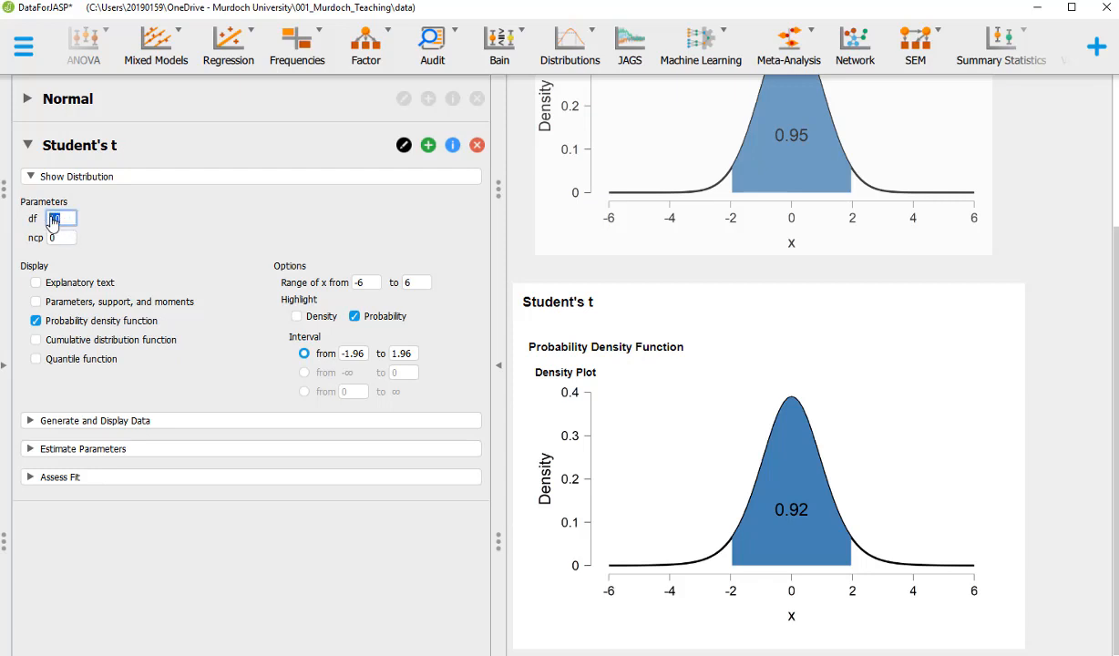
type("5")
key("Tab")
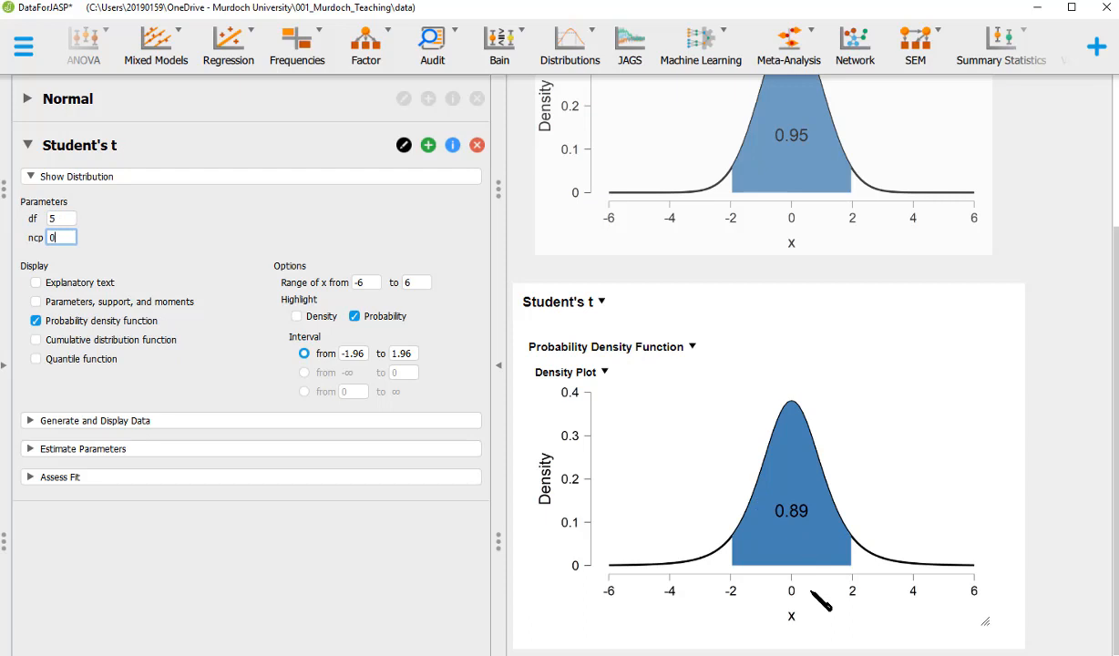
left_click(58, 219)
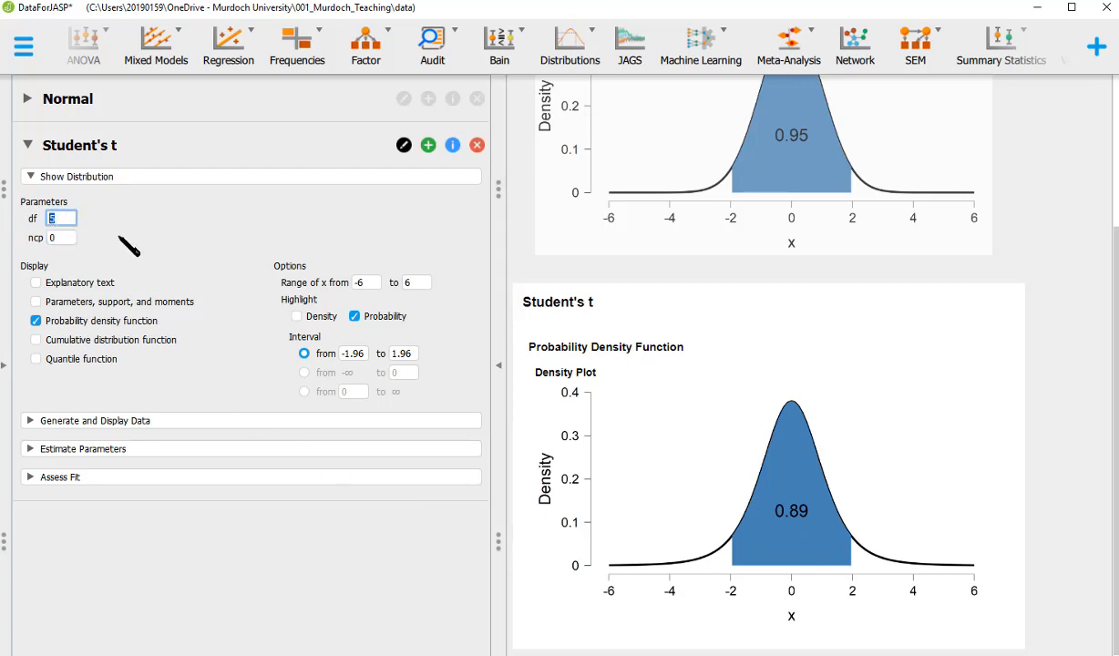
type("20")
key("Tab")
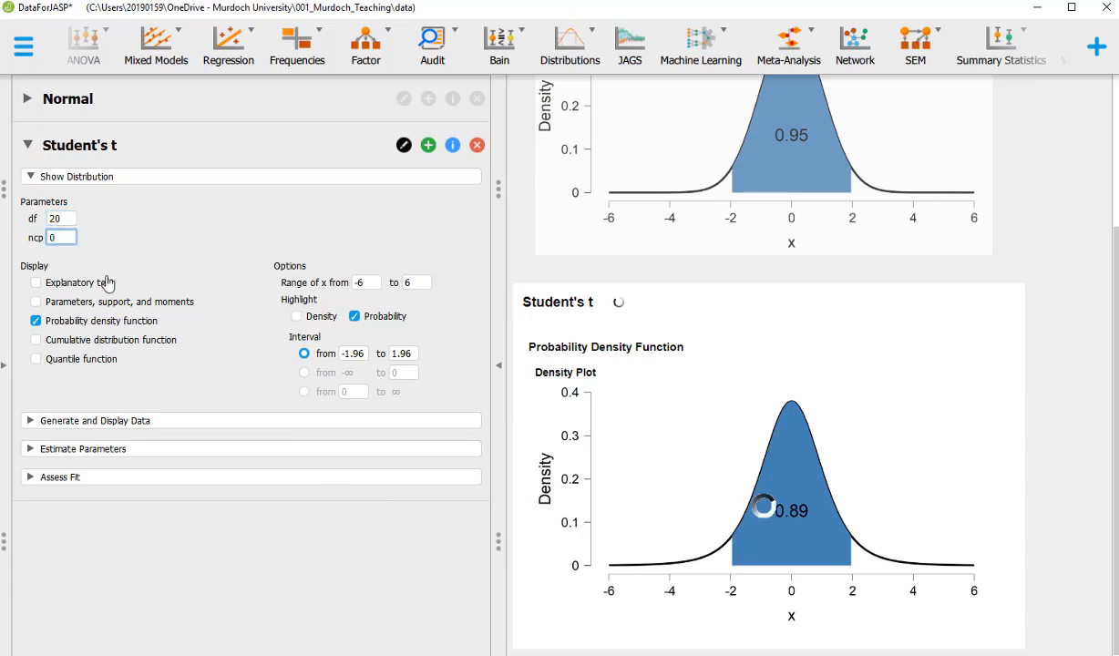
left_click(64, 221)
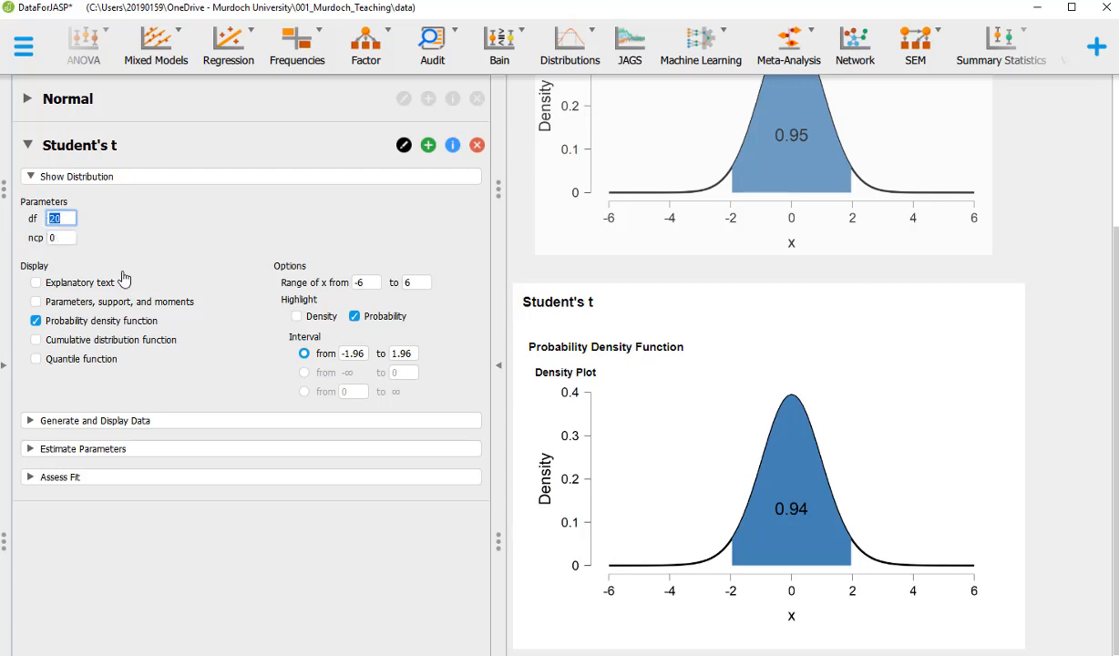
type("30")
key("Tab")
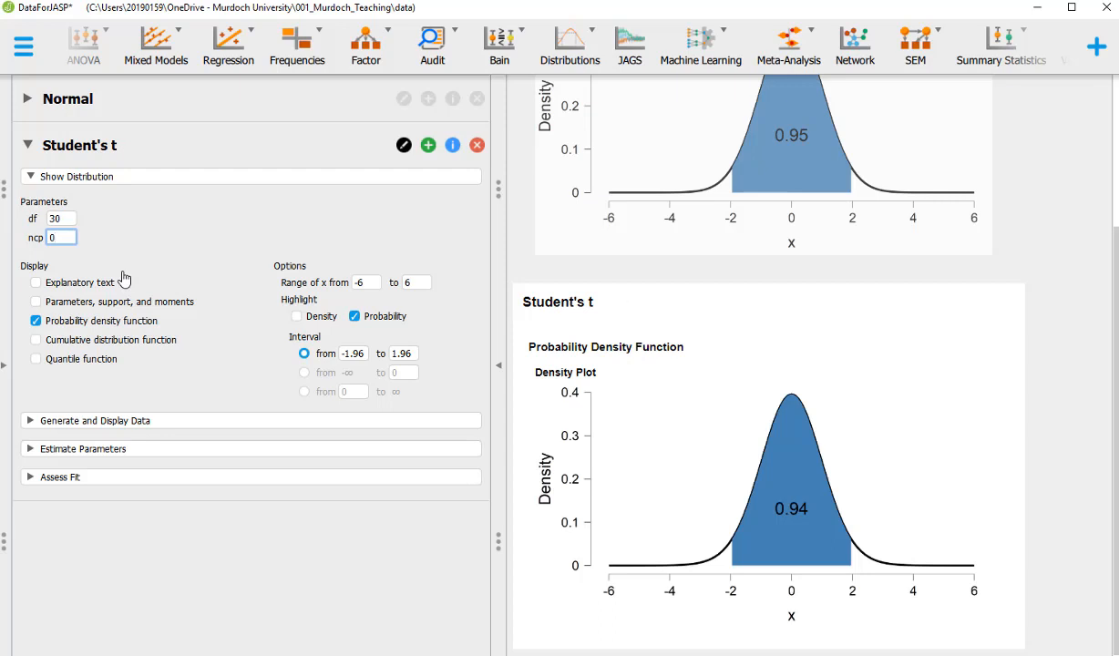
Try df 60, then return to df 30, shading 0.94 between -1.96 and 1.96
double_click(61, 220)
type("60")
key("Tab")
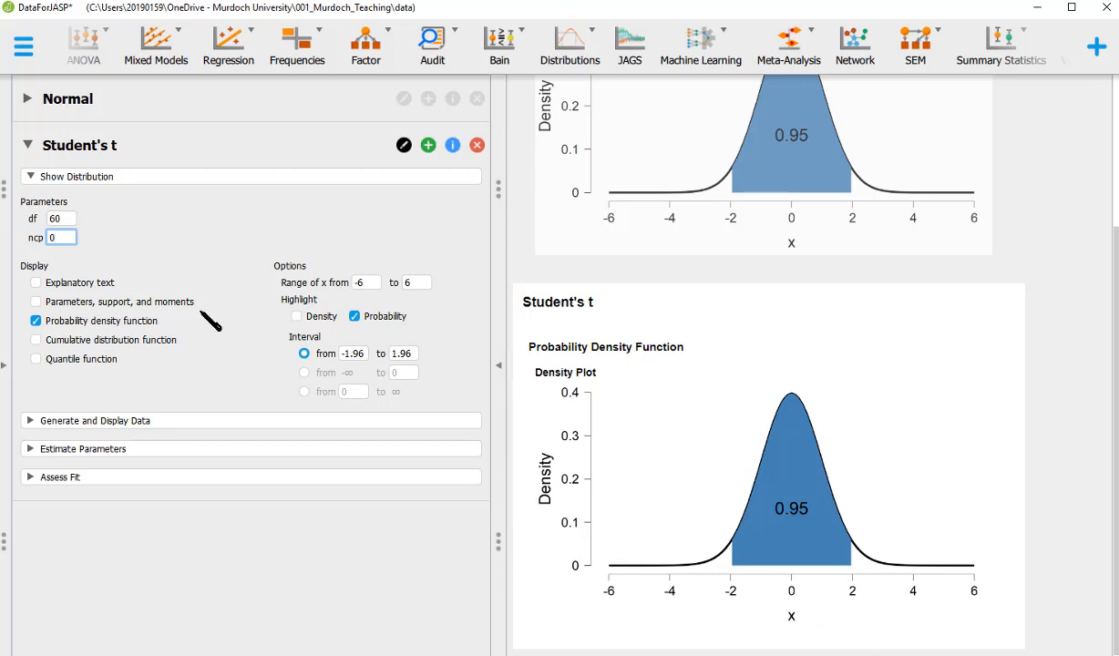
left_click(43, 223)
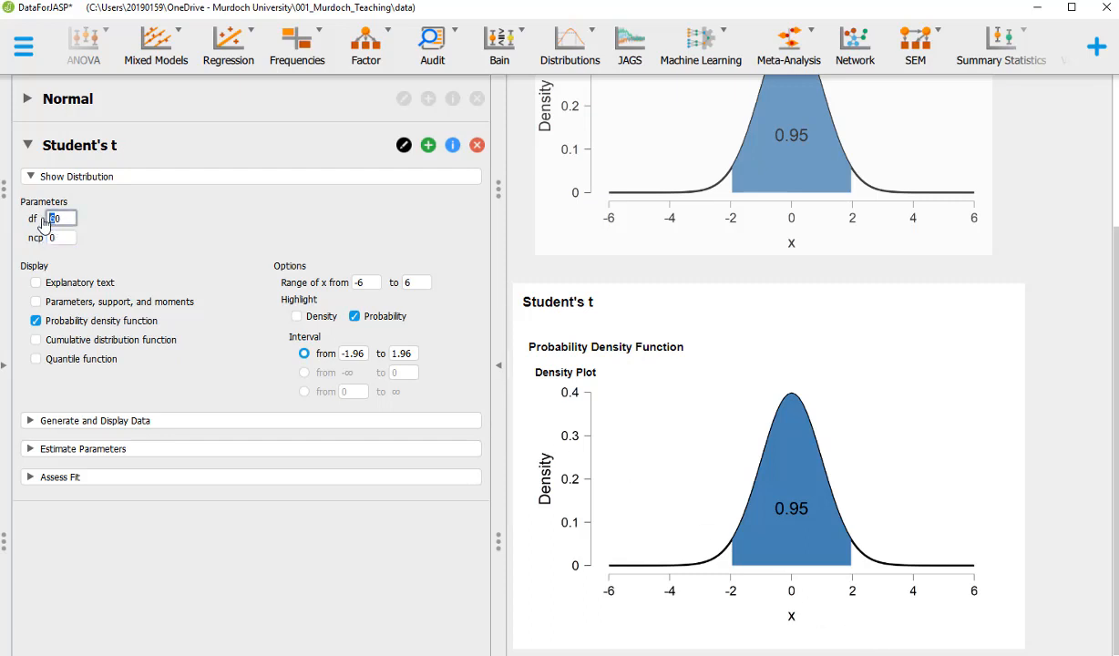
type("30")
key("Tab")
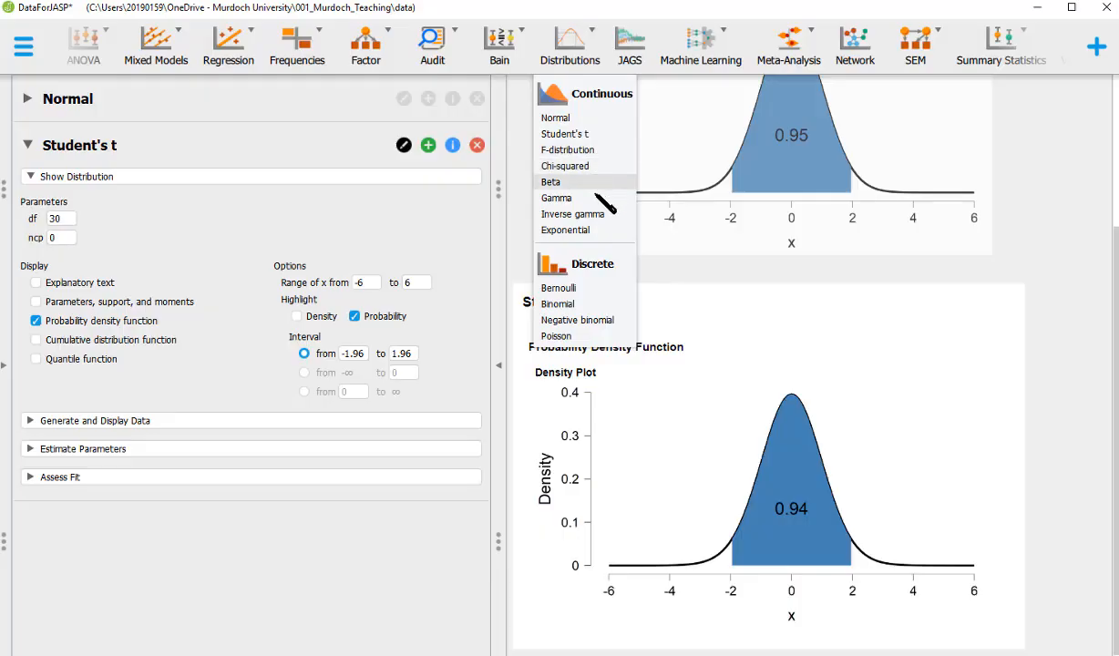
Add a Bernoulli analysis (p = 0.5) showing equal 0.5 bars at x = 0 and 1
left_click(558, 288)
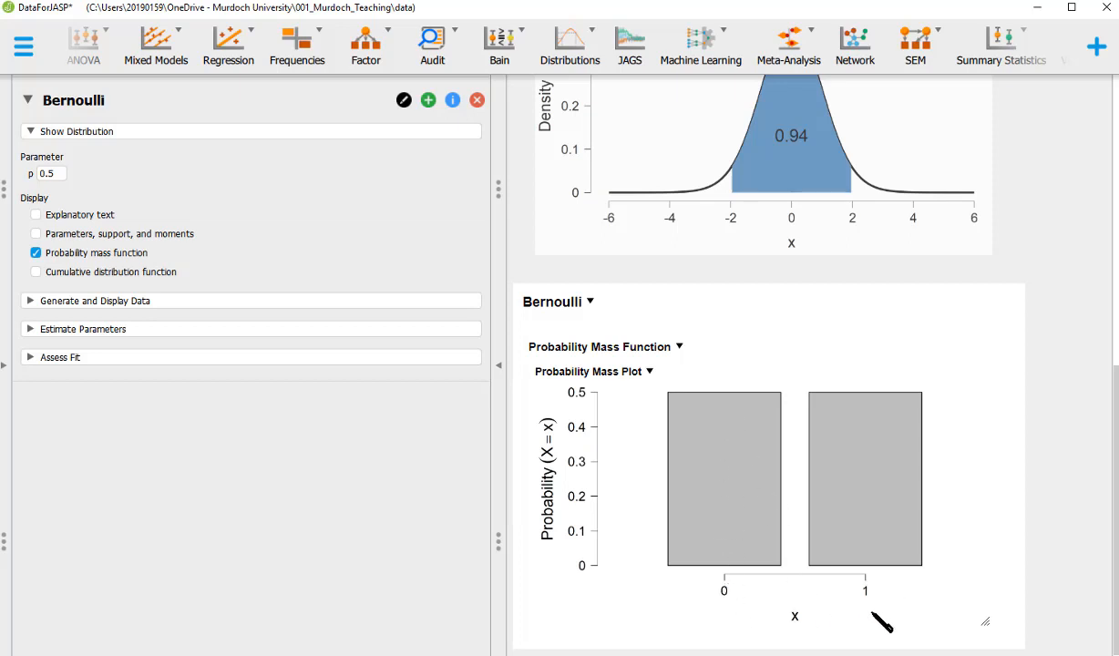
Change the Bernoulli p to 0.6, making the bars 0.4 at x = 0 and 0.6 at x = 1
left_click(50, 174)
scroll(64, 182, "up", 1)
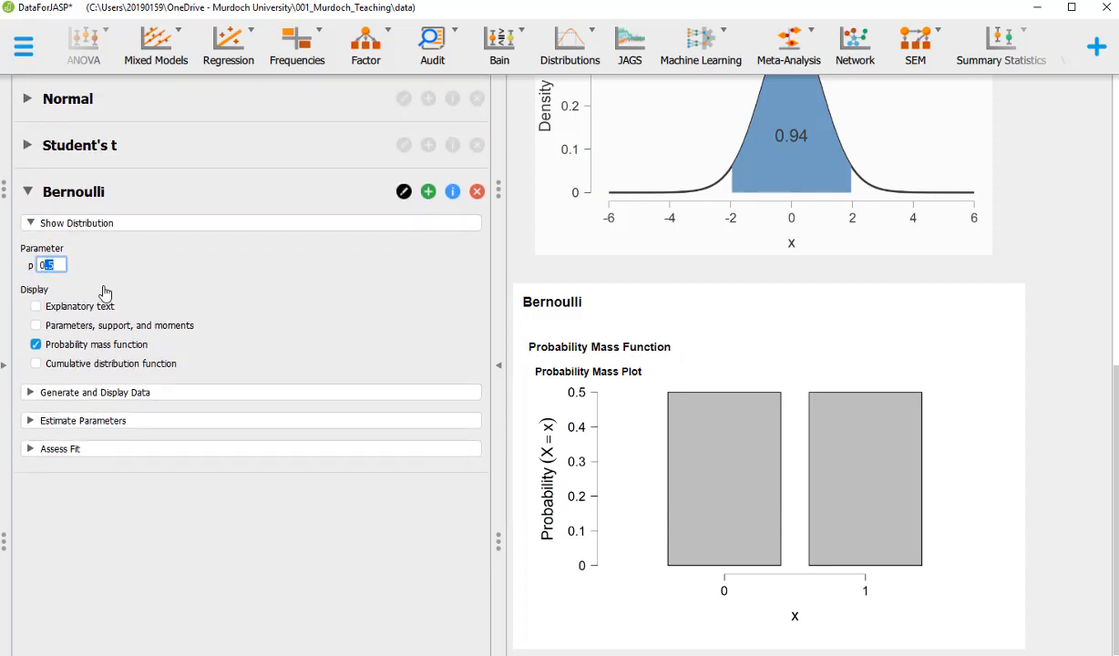
type("0.6")
key("Return")
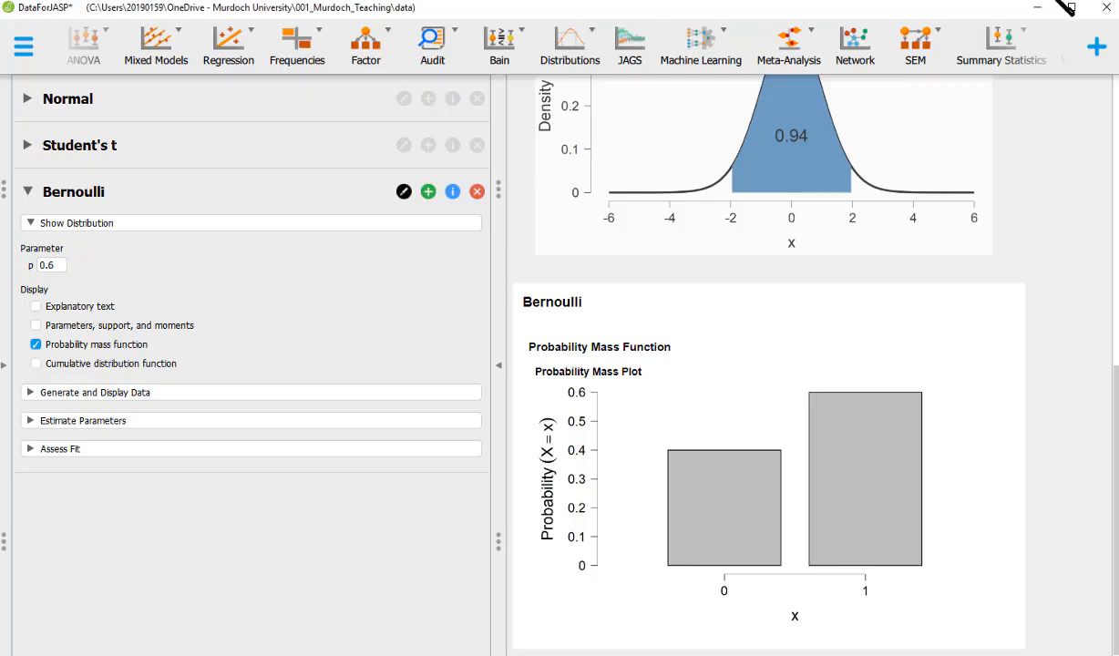
left_click(572, 53)
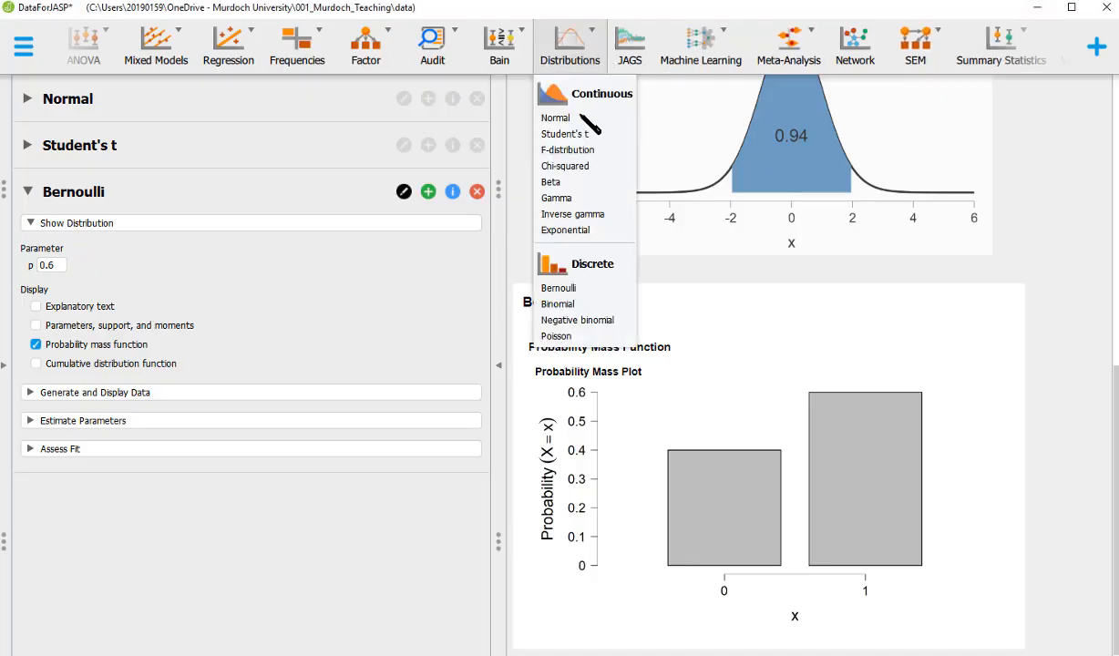
Add a Binomial analysis with p 0.5 and n 10, its mass plot peaking near 0.25 at x = 5
left_click(559, 304)
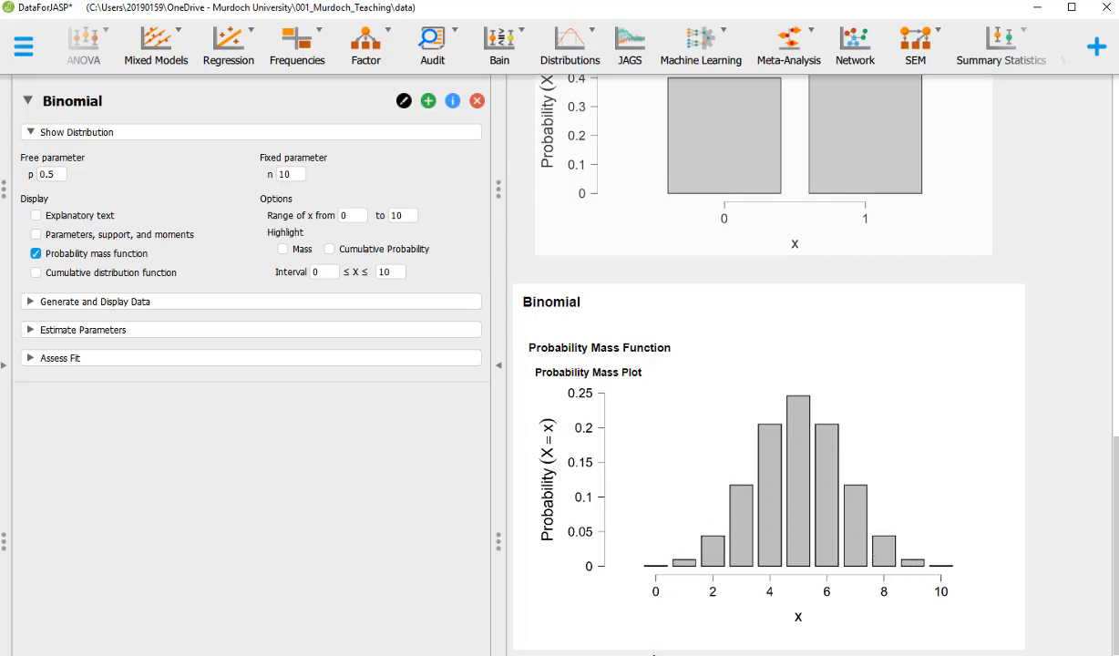
left_click(53, 174)
scroll(90, 215, "up", 3)
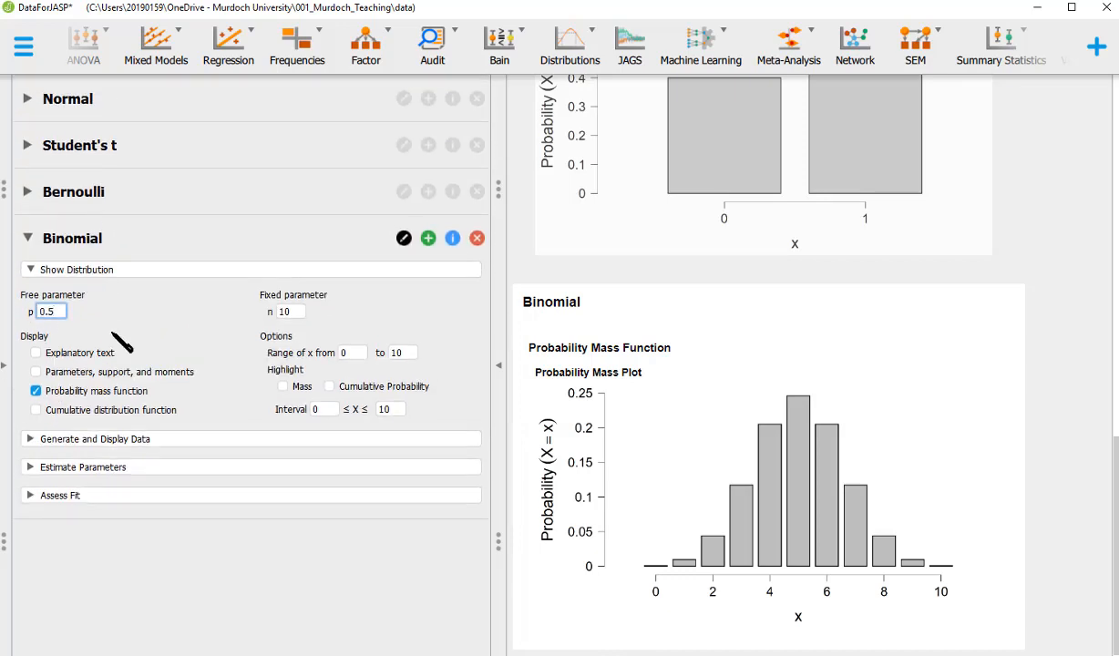
key("BackSpace")
type("8")
key("Return")
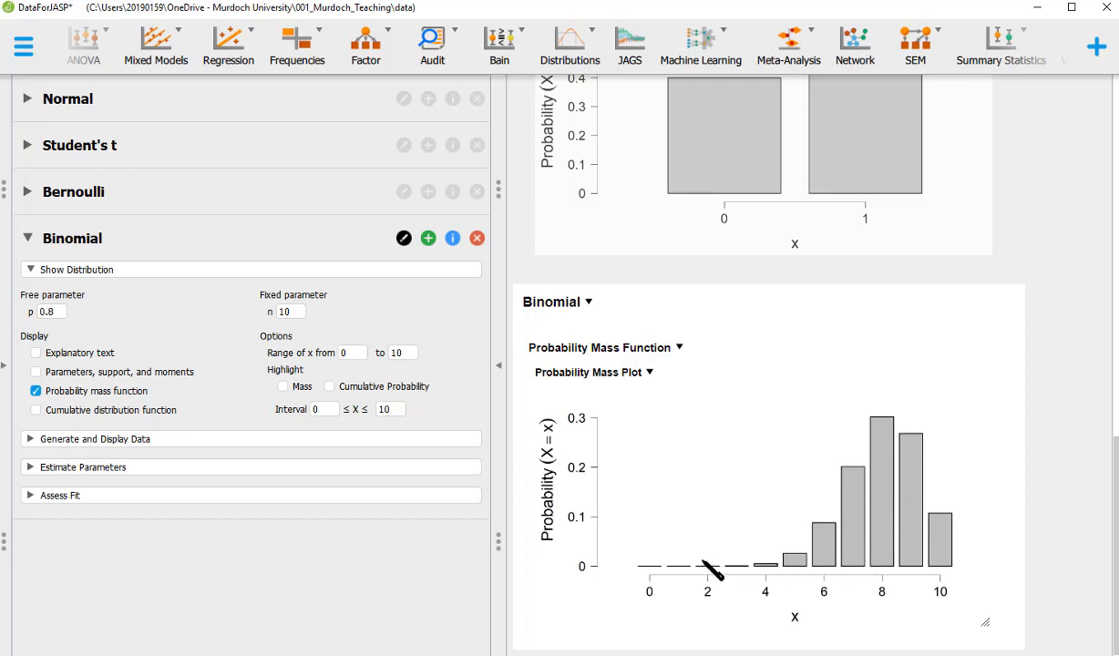
left_click(56, 313)
key("BackSpace")
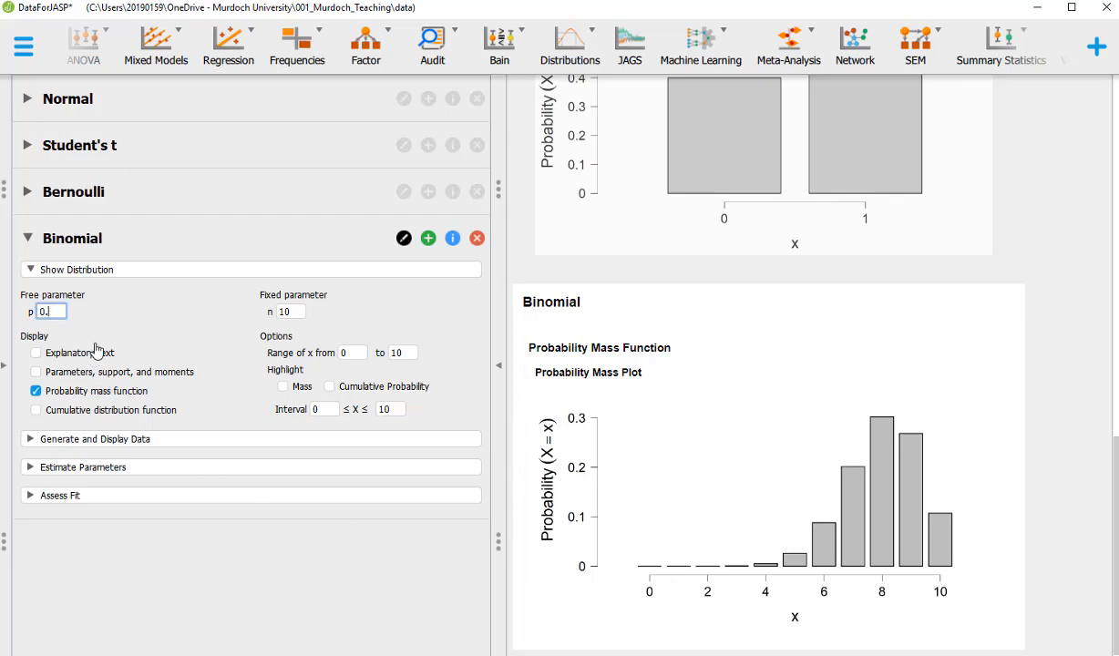
type("5")
key("Return")
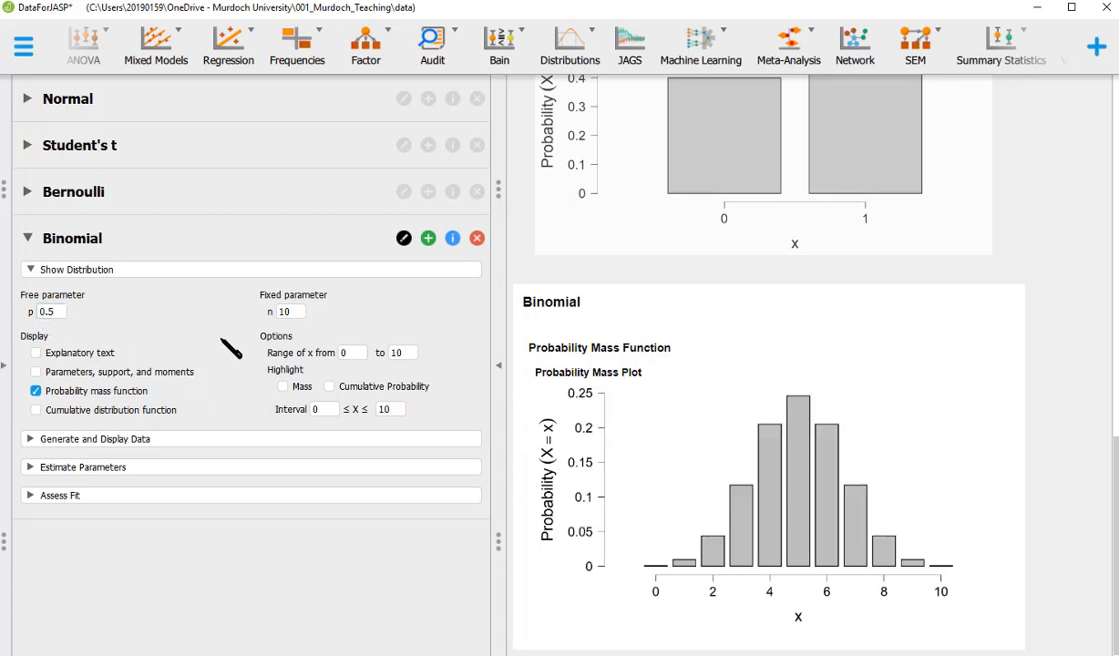
Set n to 100 and the x range upper end to 100, peaking near 0.08 at x = 50
left_click(288, 313)
type("0")
key("Return")
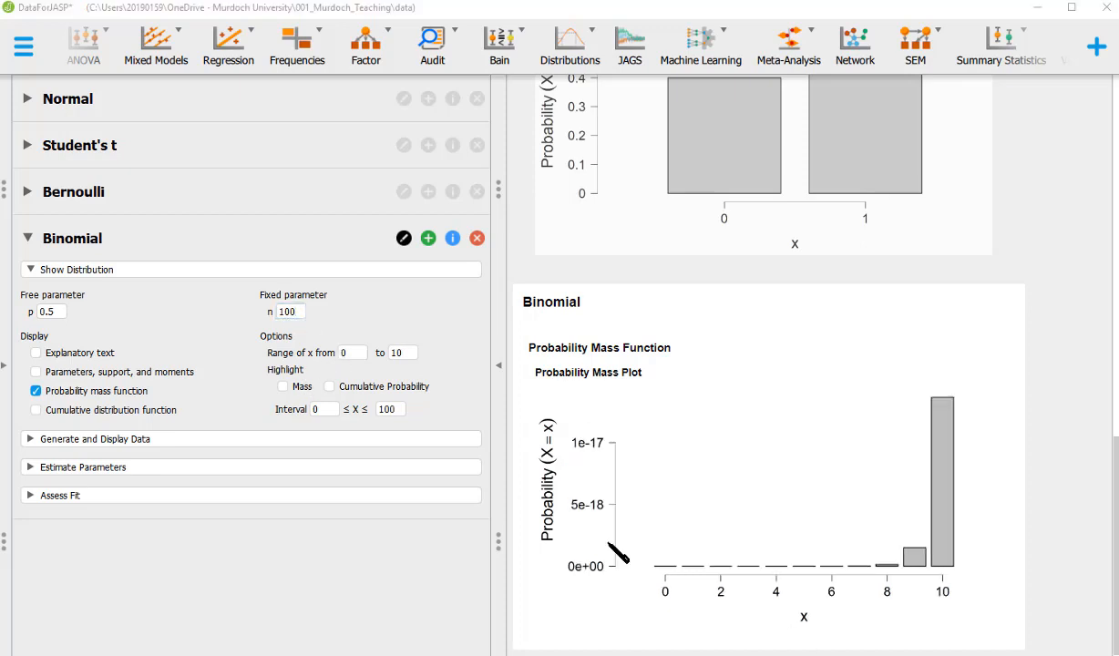
left_click(408, 355)
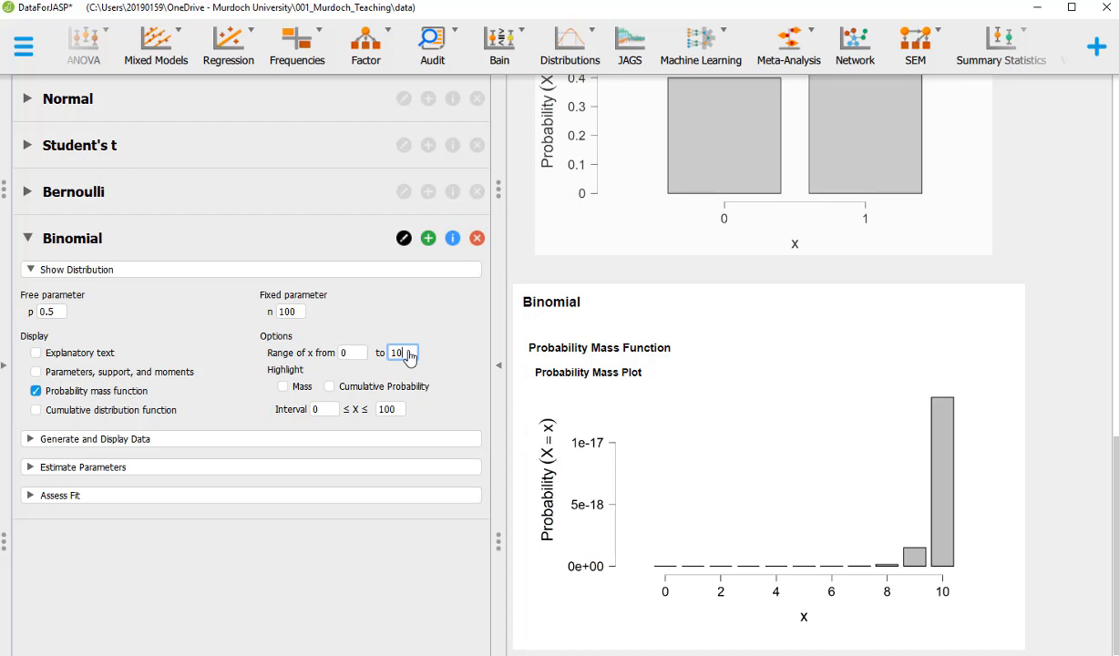
type("0")
key("Return")
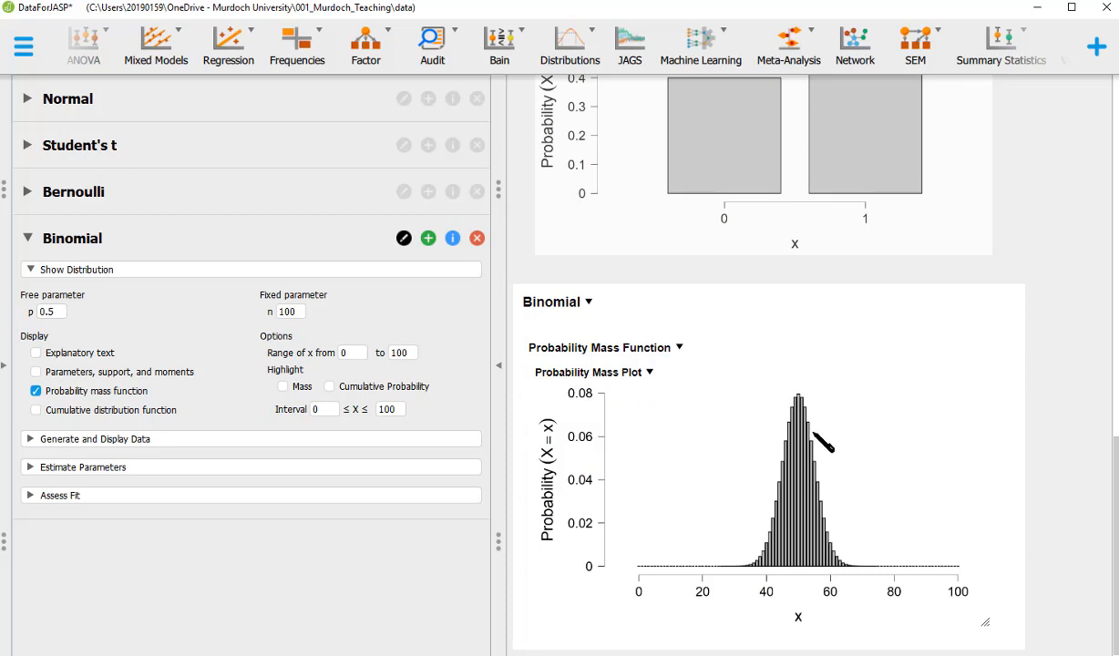
Change n from 100 to 300 so the mass plot peaks near 0.045 at x = 150
left_click(389, 355)
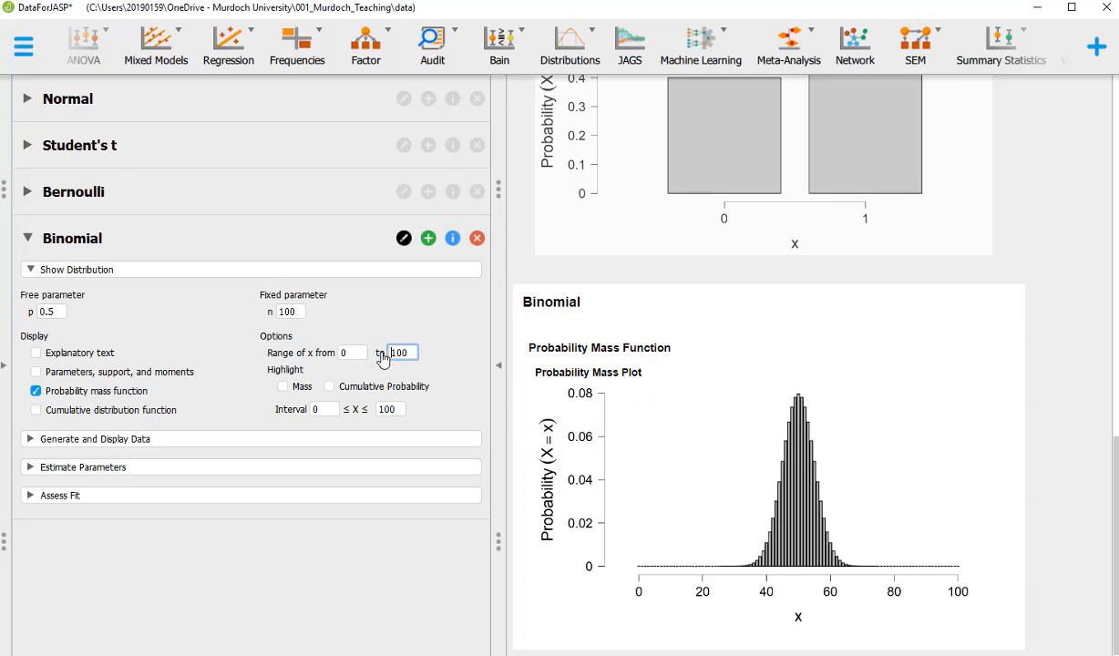
left_click(283, 312)
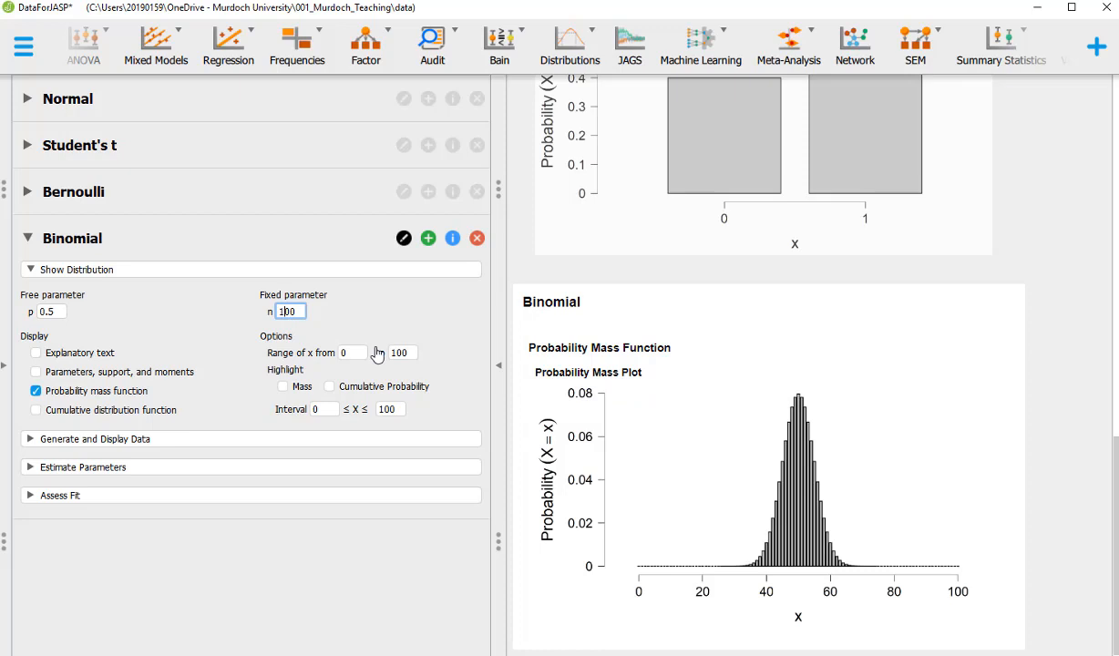
key("Delete")
type("3")
left_click(405, 354)
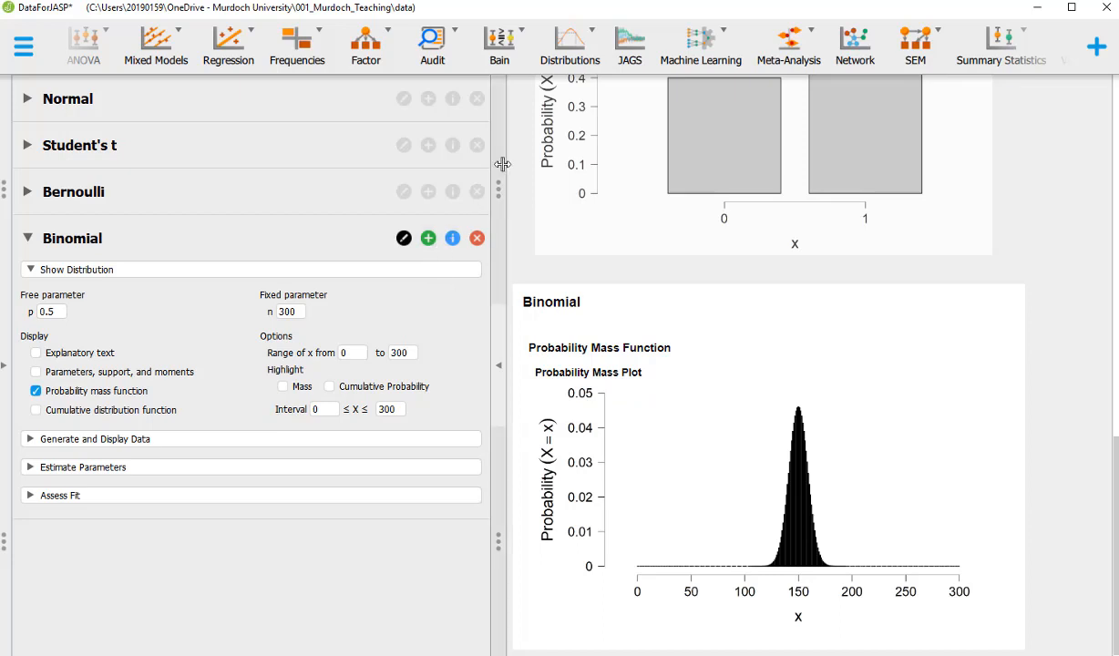
Add a Beta analysis with α 1 and β 1, its density flat at 1 from 0 to 1
left_click(589, 45)
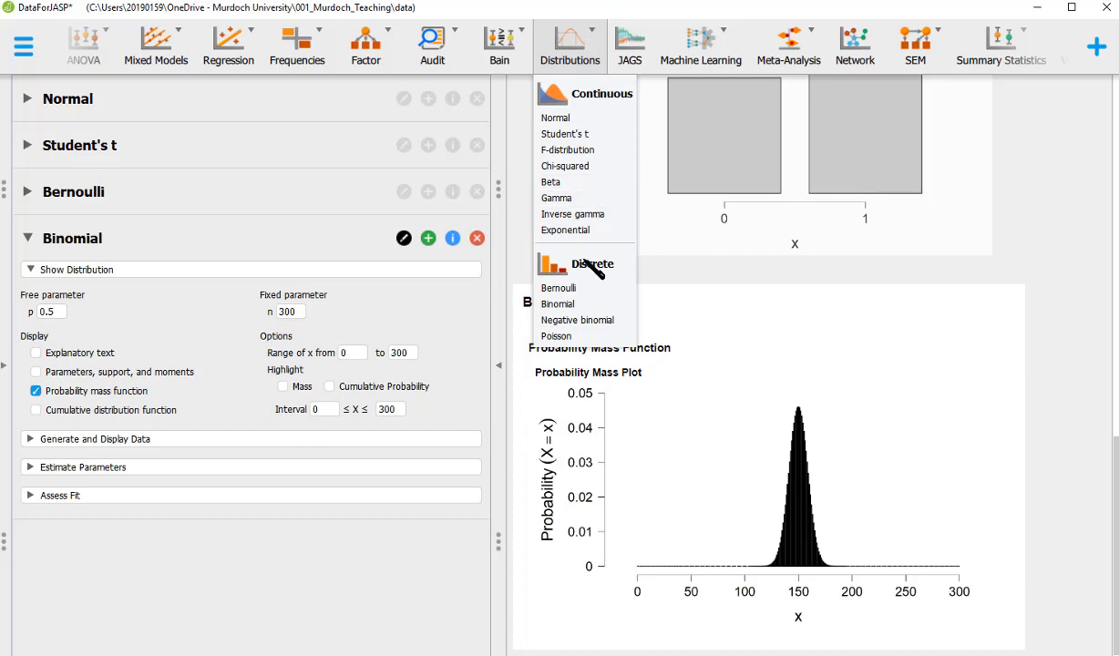
left_click(565, 182)
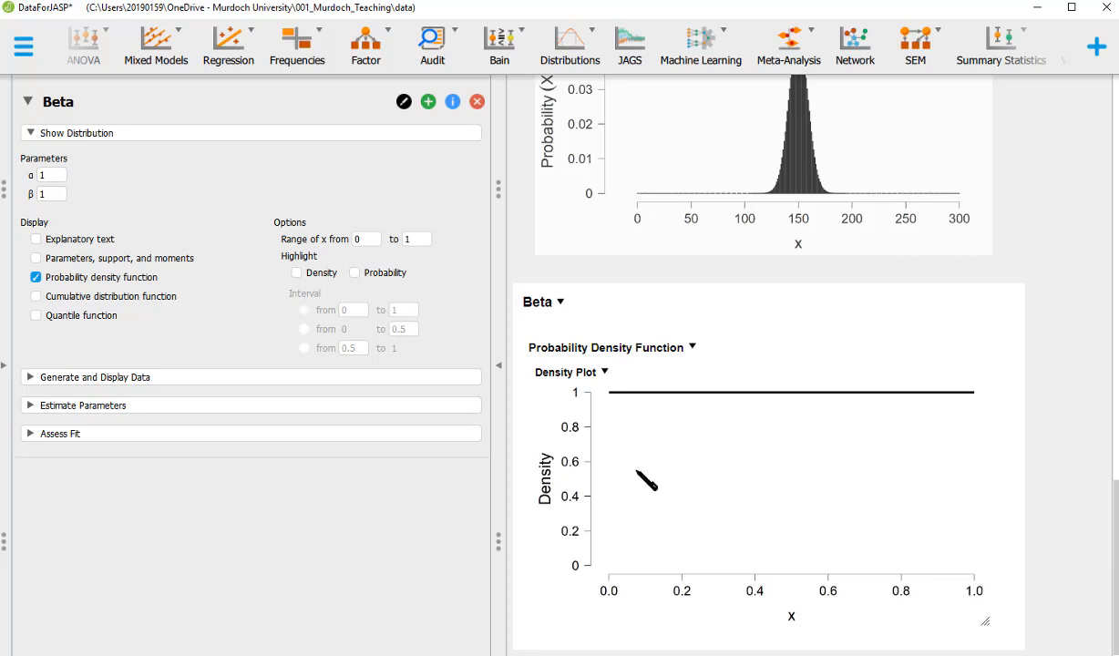
Set α = 2 and β = 2, giving a hump-shaped density peaking at 1.5 at x = 0.5
left_click(48, 178)
scroll(53, 189, "up", 2)
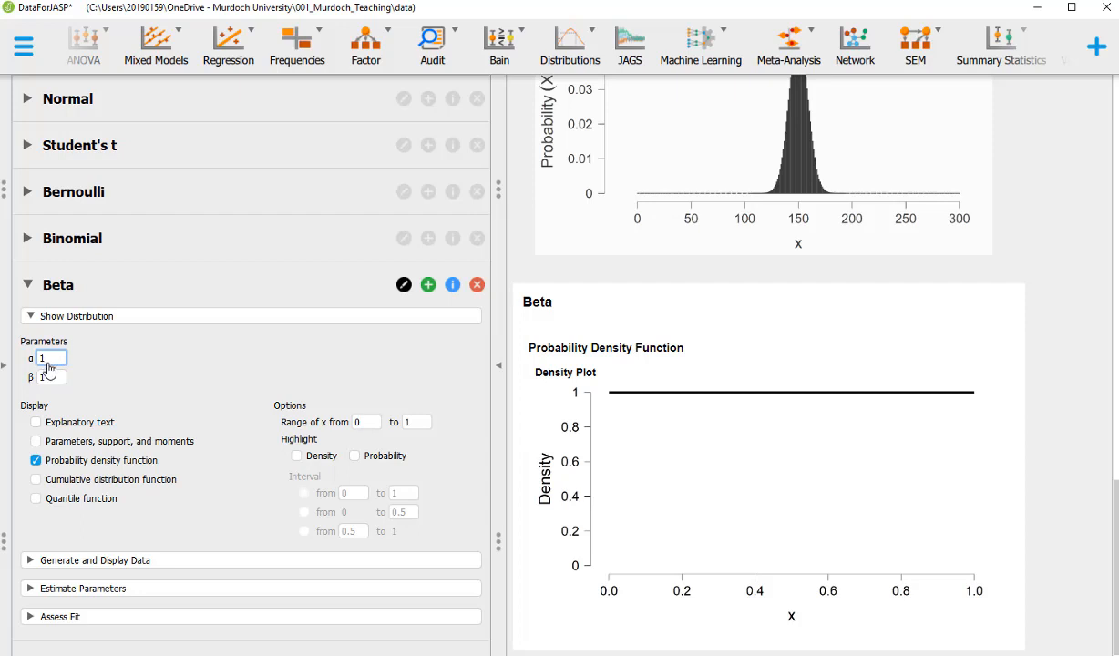
left_click_drag(49, 367, 36, 363)
type("2")
key("Tab")
type("2")
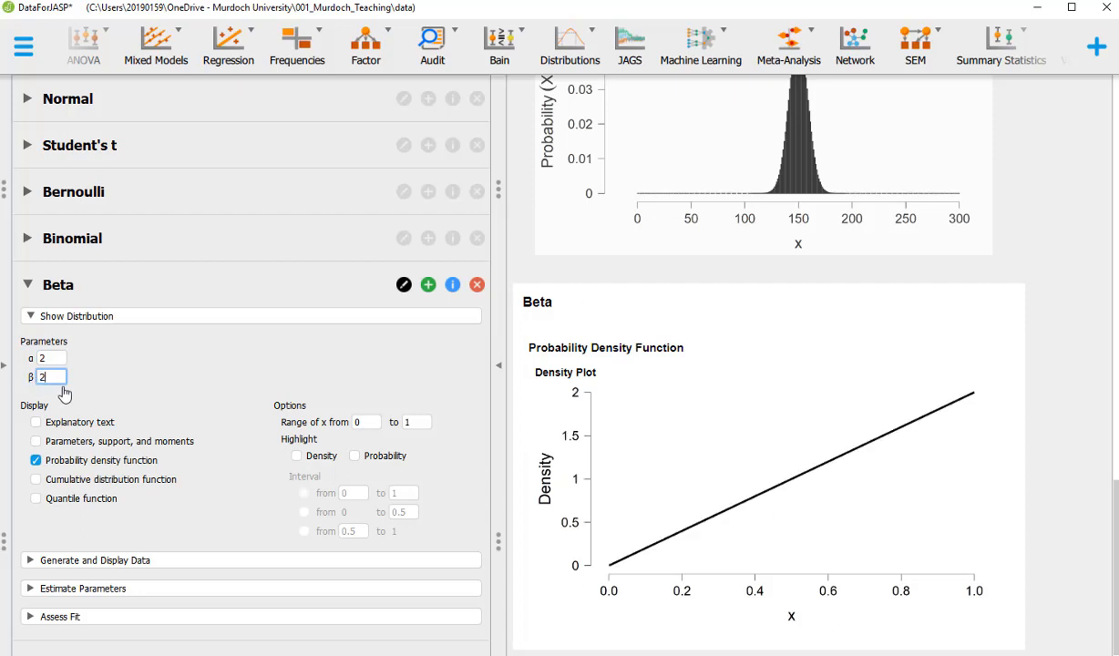
key("Return")
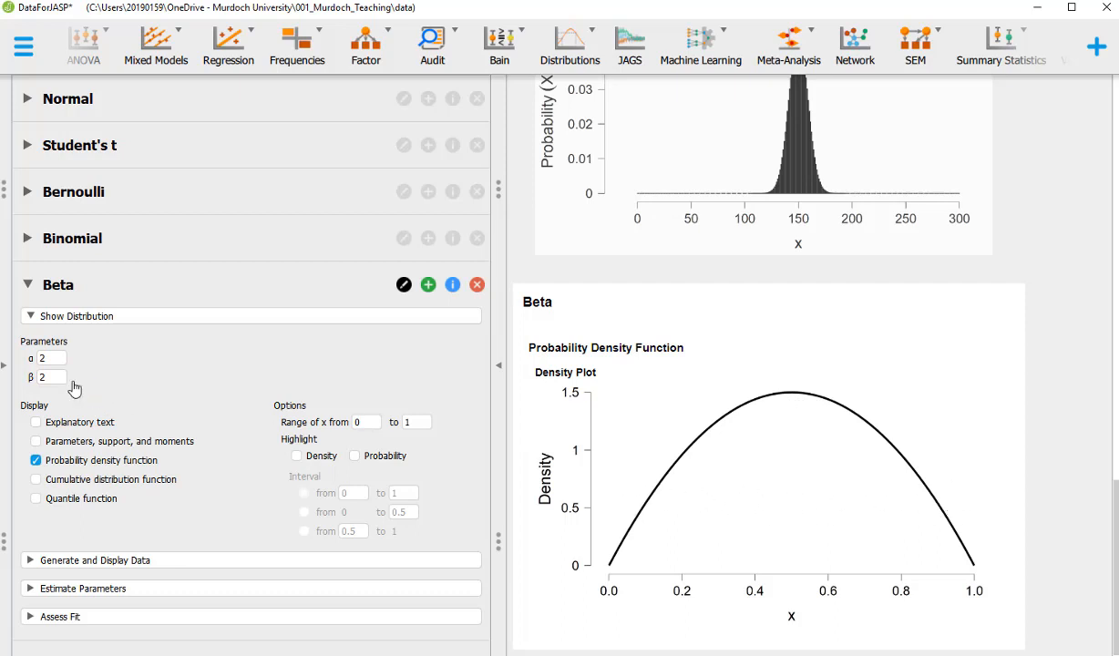
Change α and β both to 20, producing a narrow bell peaking near 5 at x = 0.5
left_click(51, 360)
type("0")
left_click(50, 378)
type("0")
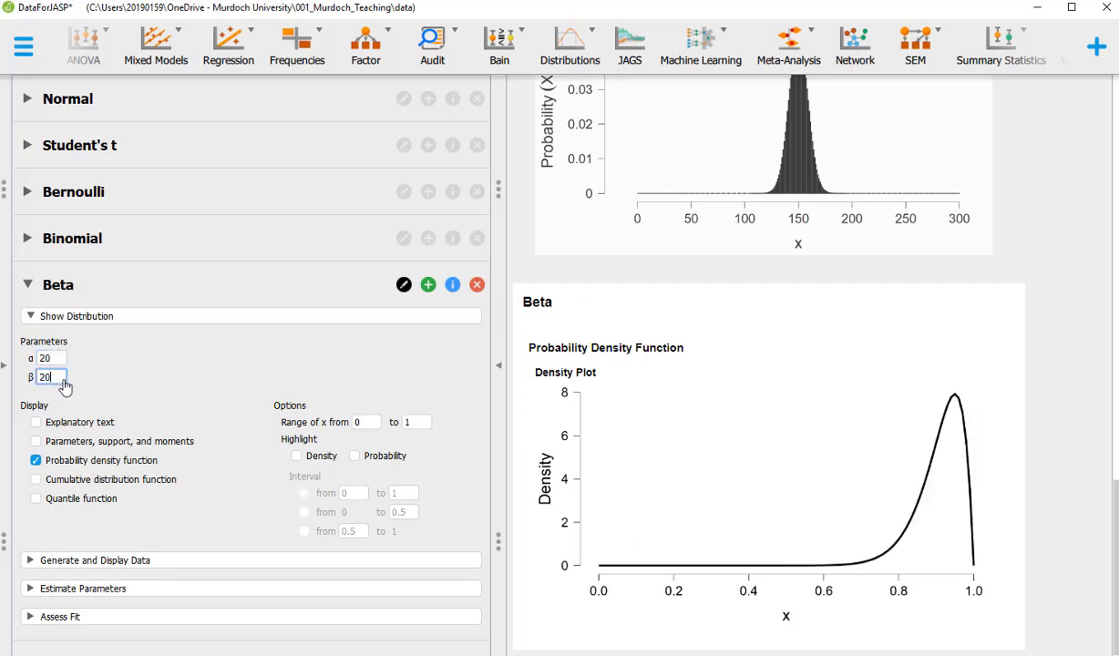
left_click(64, 387)
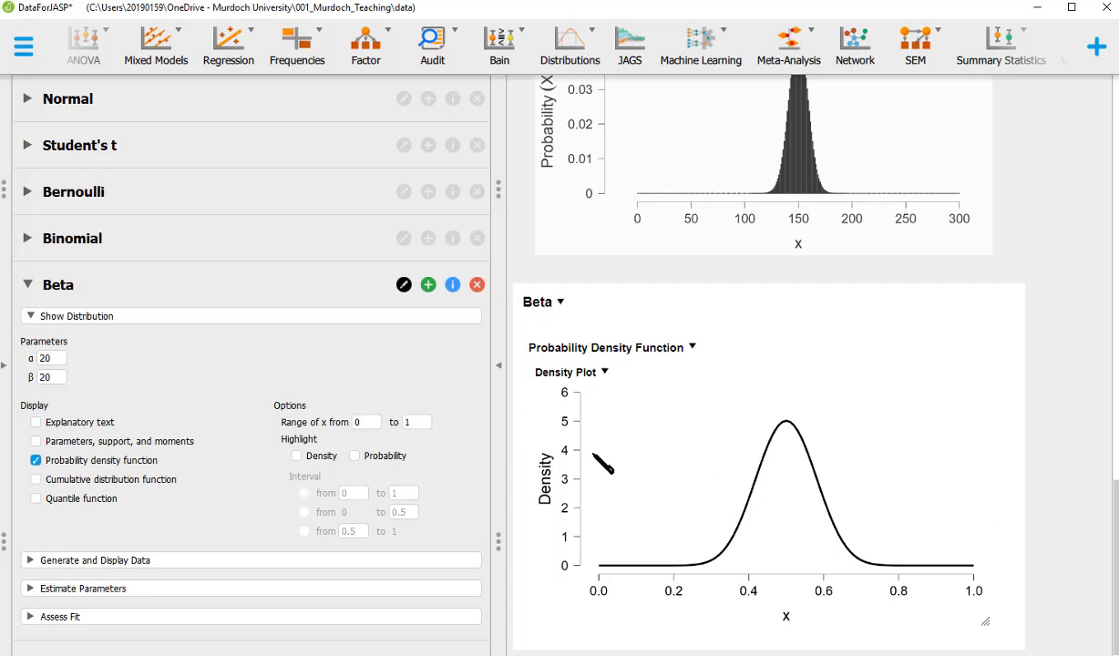
Set both Beta parameters α and β to 200, giving a sharp peak near 16 at x = 0.5
left_click(55, 361)
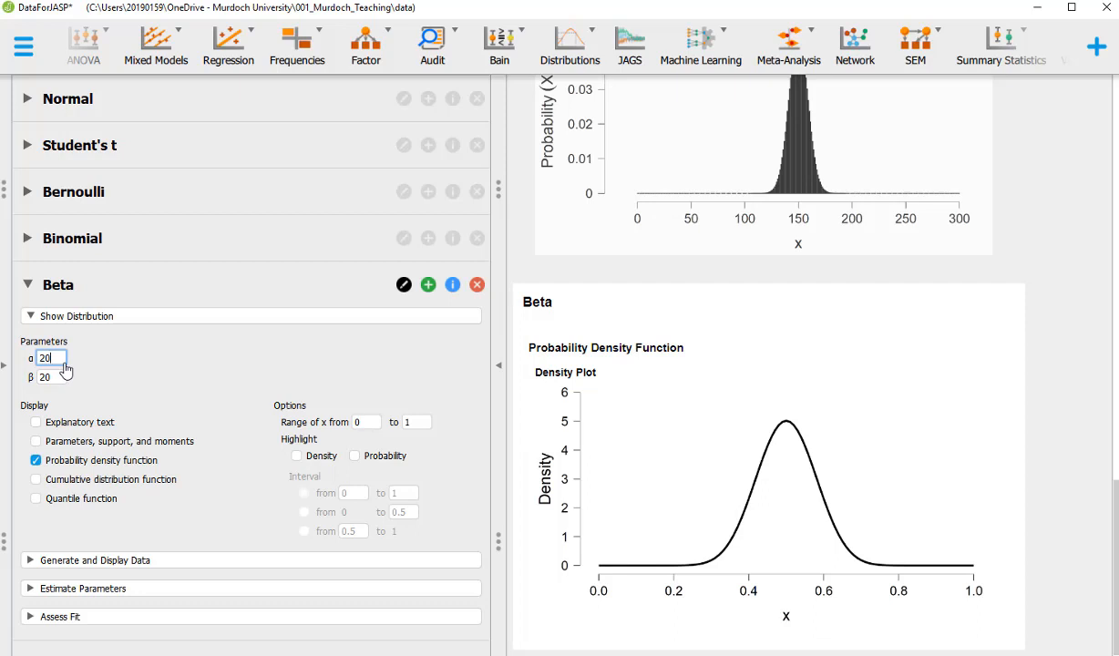
type("0")
left_click(53, 377)
type("0")
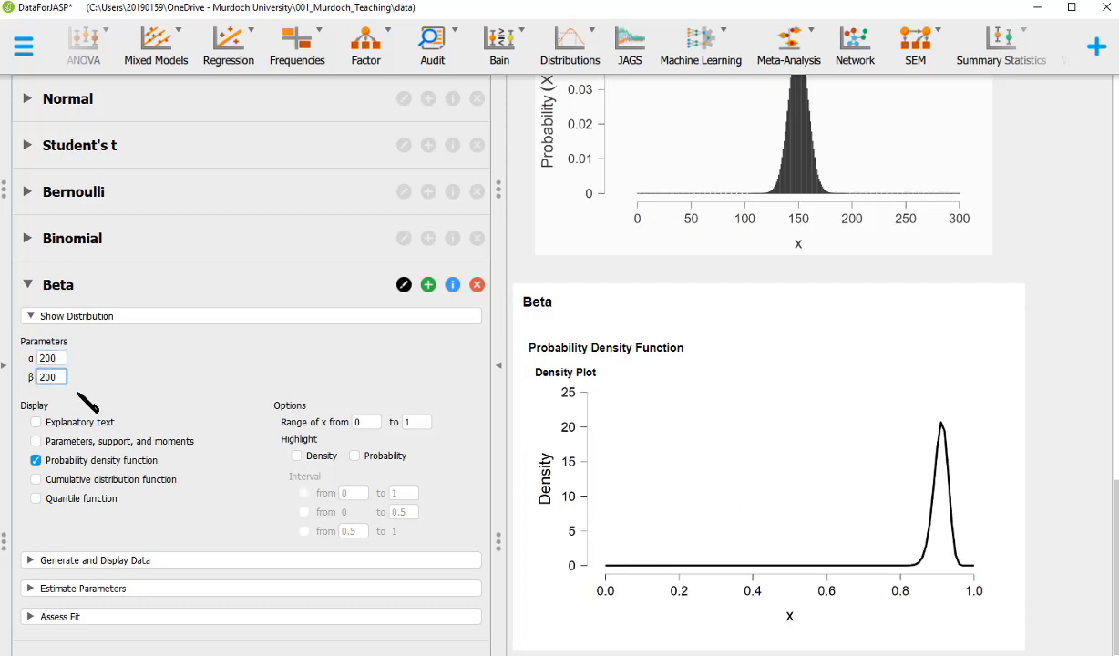
key("Return")
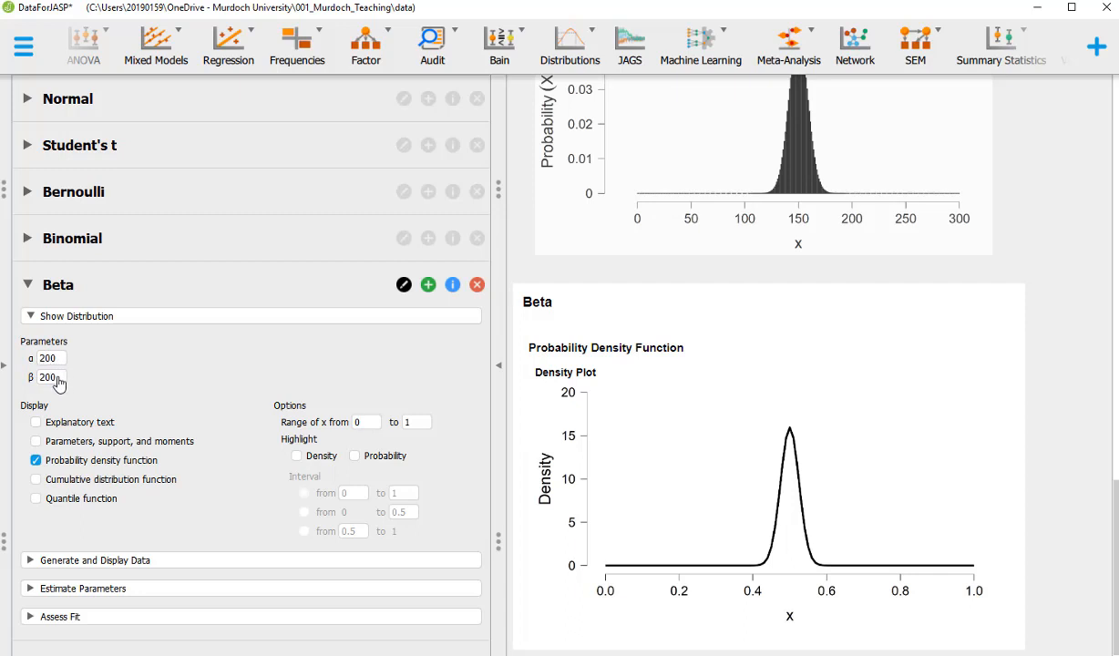
left_click_drag(57, 380, 38, 381)
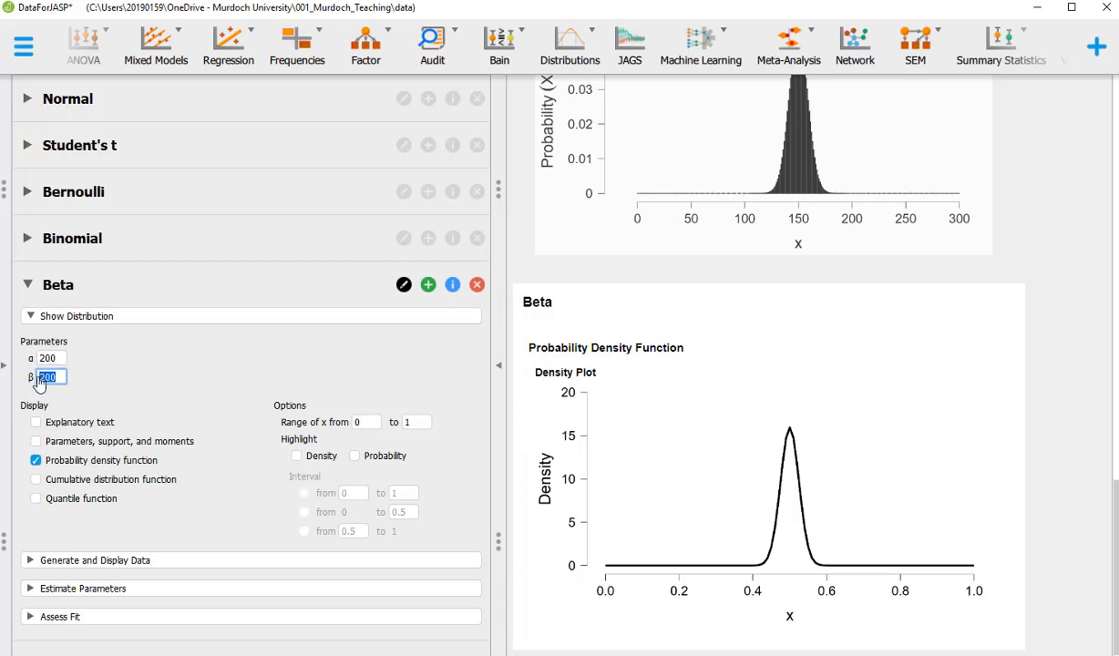
Try skewed Beta(200,10) and Beta(10,200) shapes, then settle on α = 10, β = 10
type("10")
key("Return")
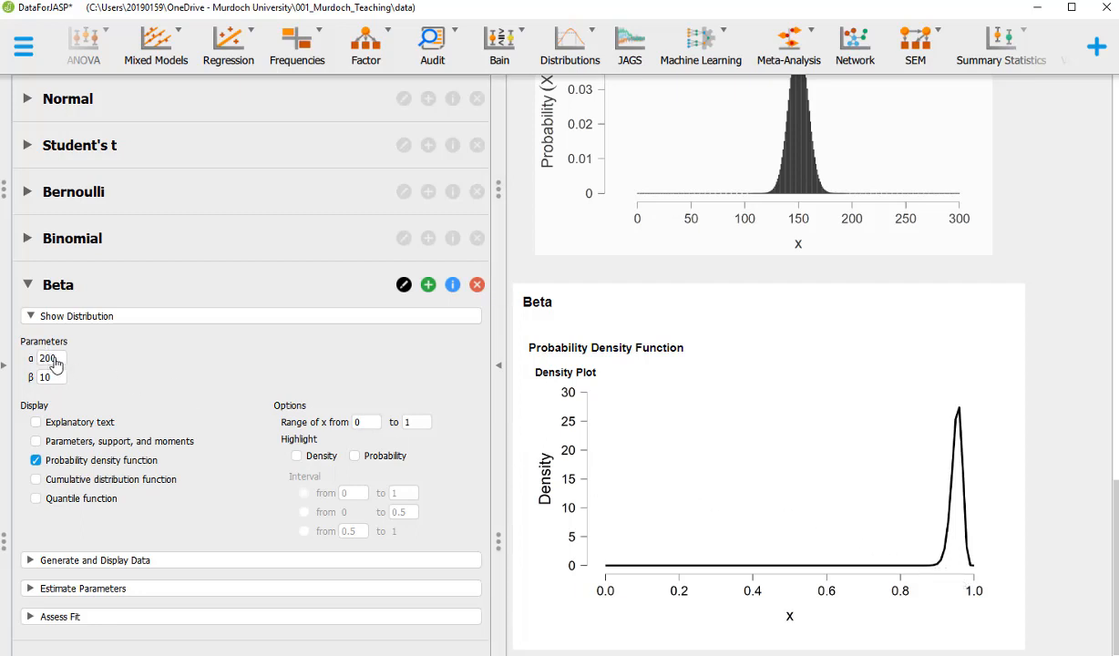
left_click_drag(55, 364, 28, 363)
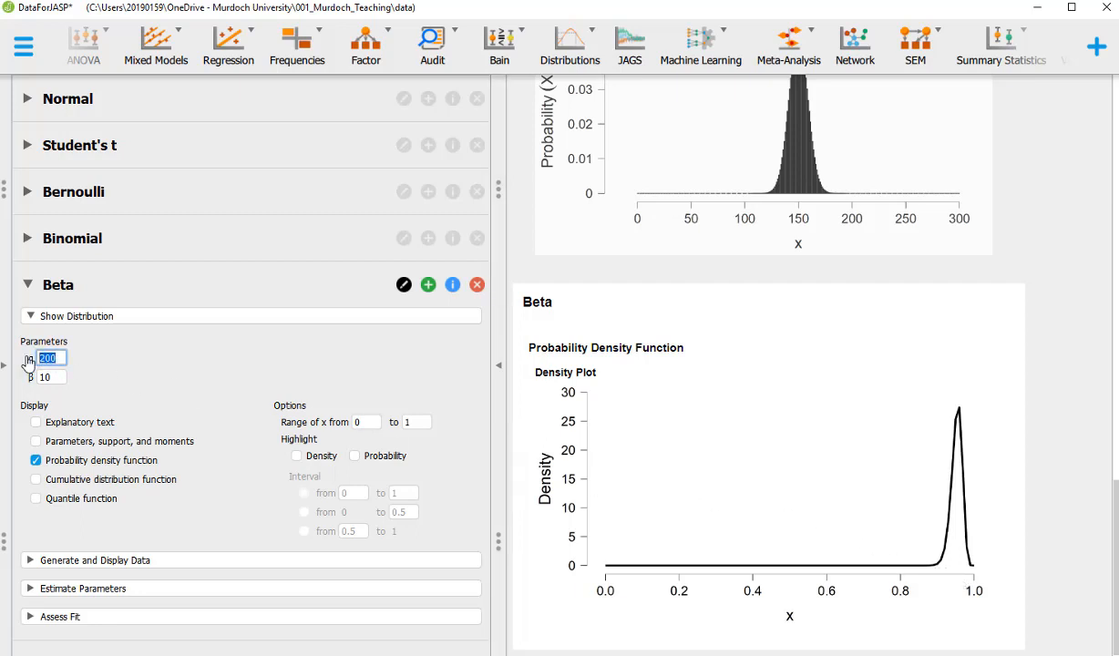
type("10")
left_click_drag(50, 380, 30, 380)
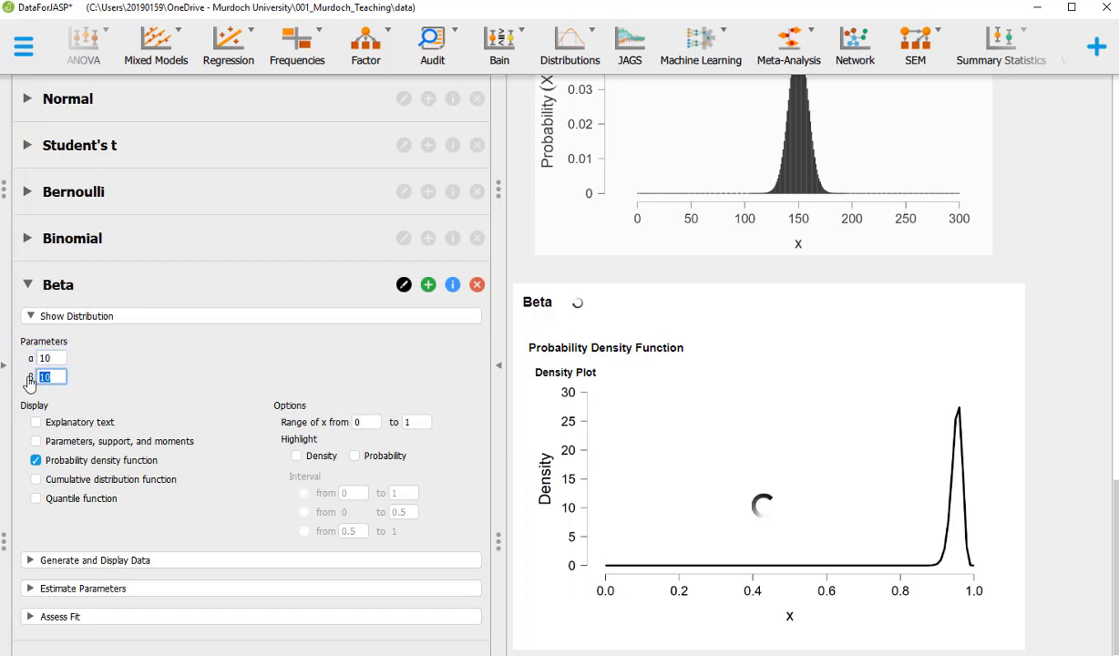
type("2")
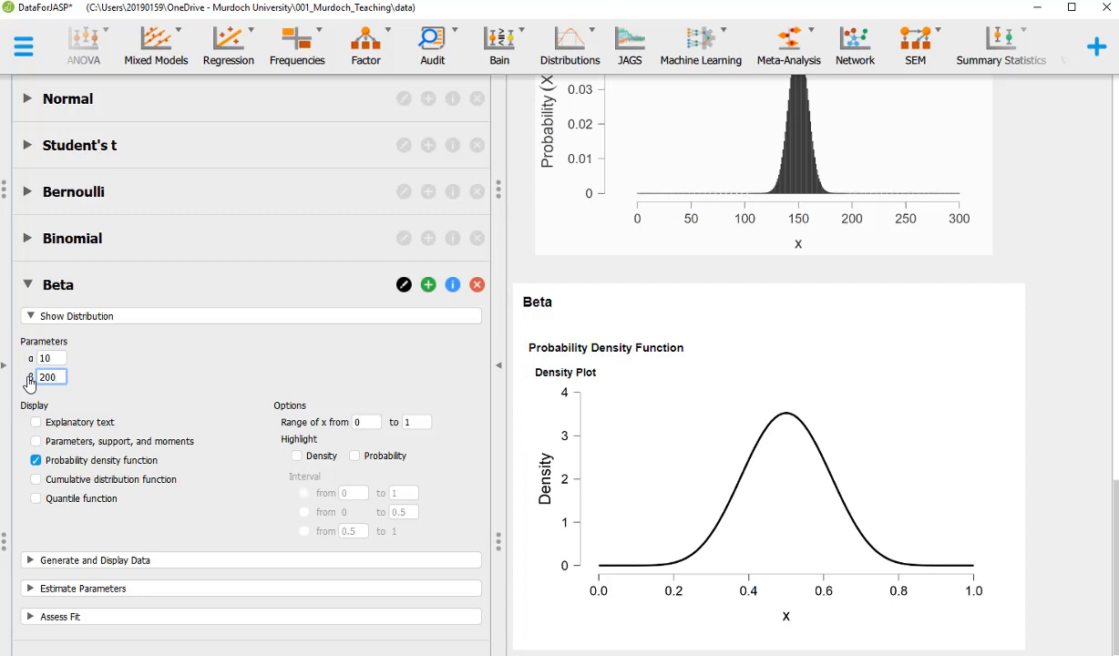
type("00")
key("Return")
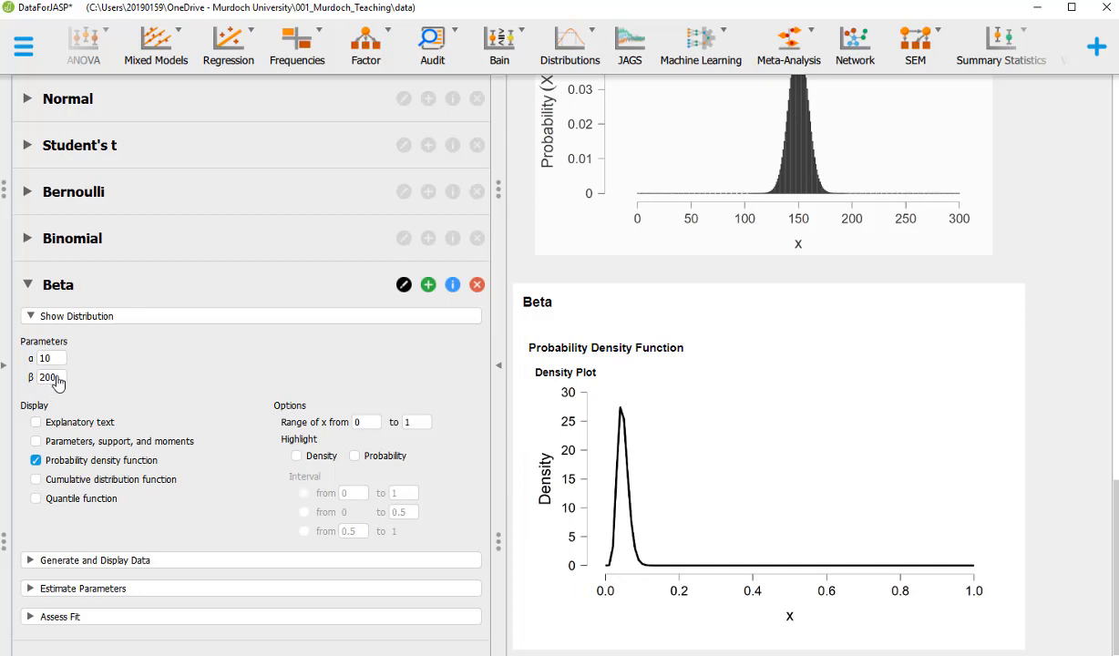
left_click_drag(57, 383, 41, 382)
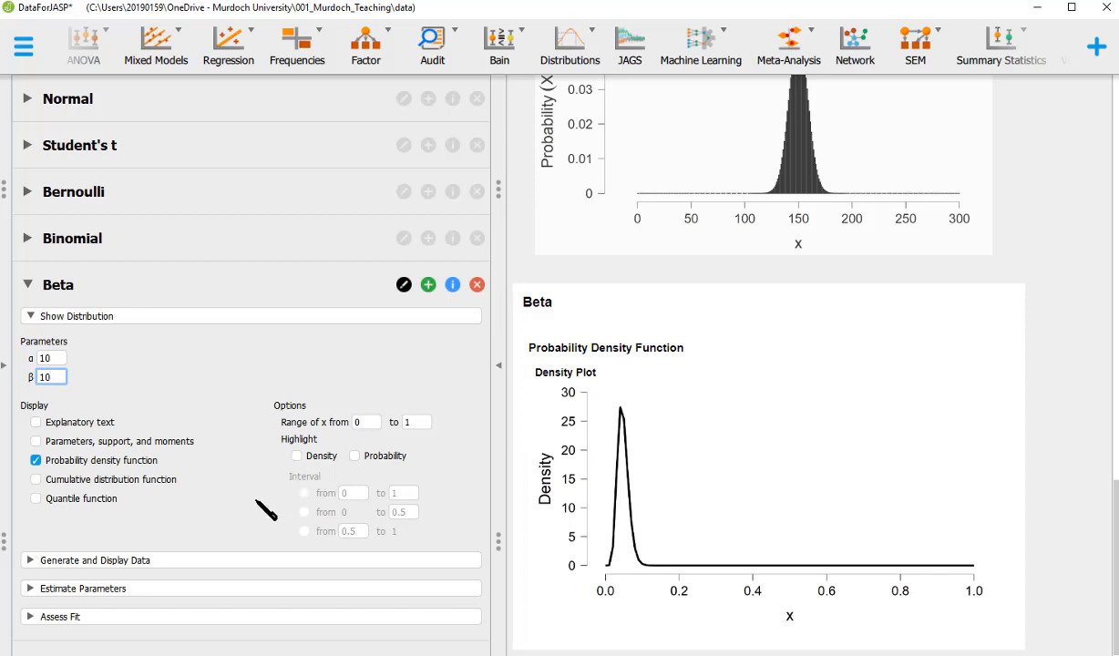
key("Return")
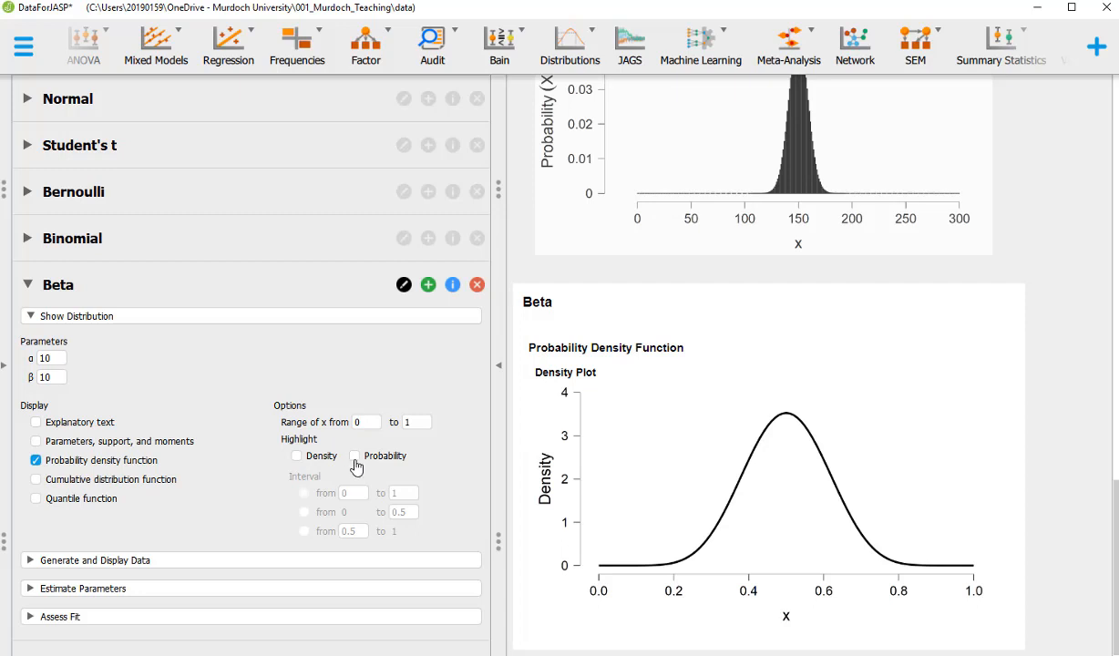
Enable Probability highlighting and shade the Beta(10,10) density from 0 to 0.5
left_click(354, 455)
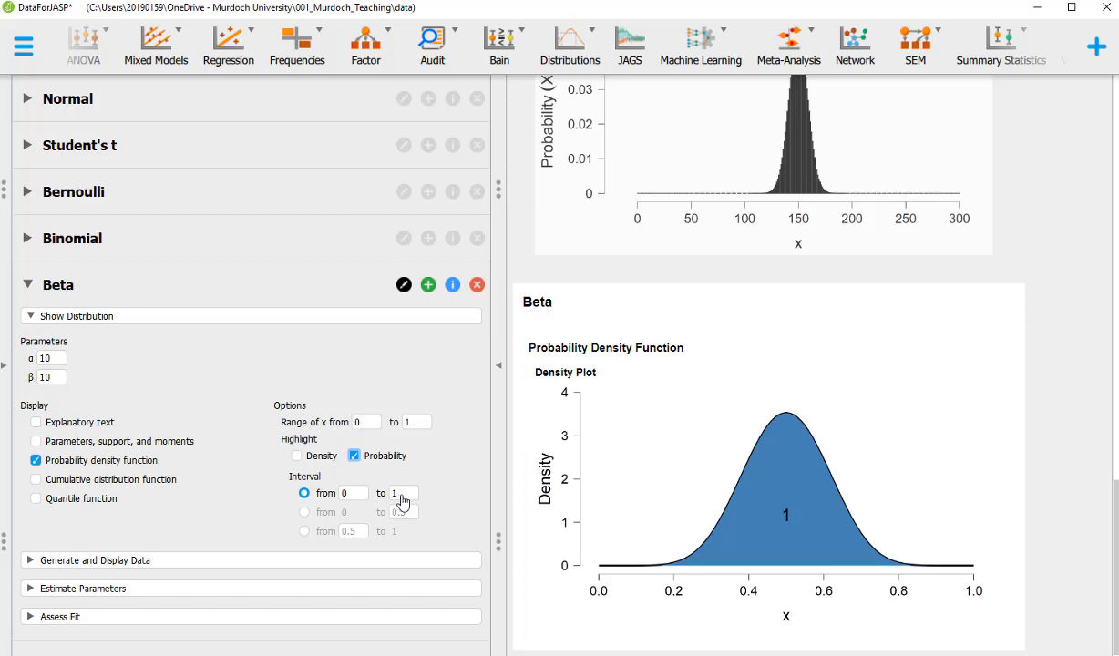
left_click(393, 494)
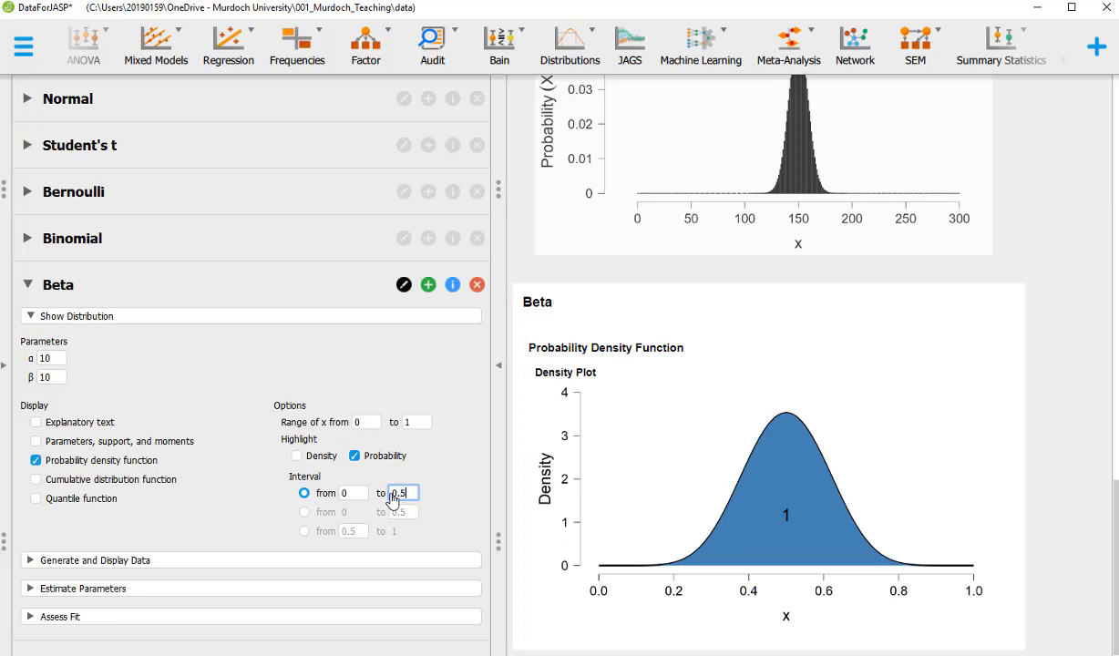
key("Return")
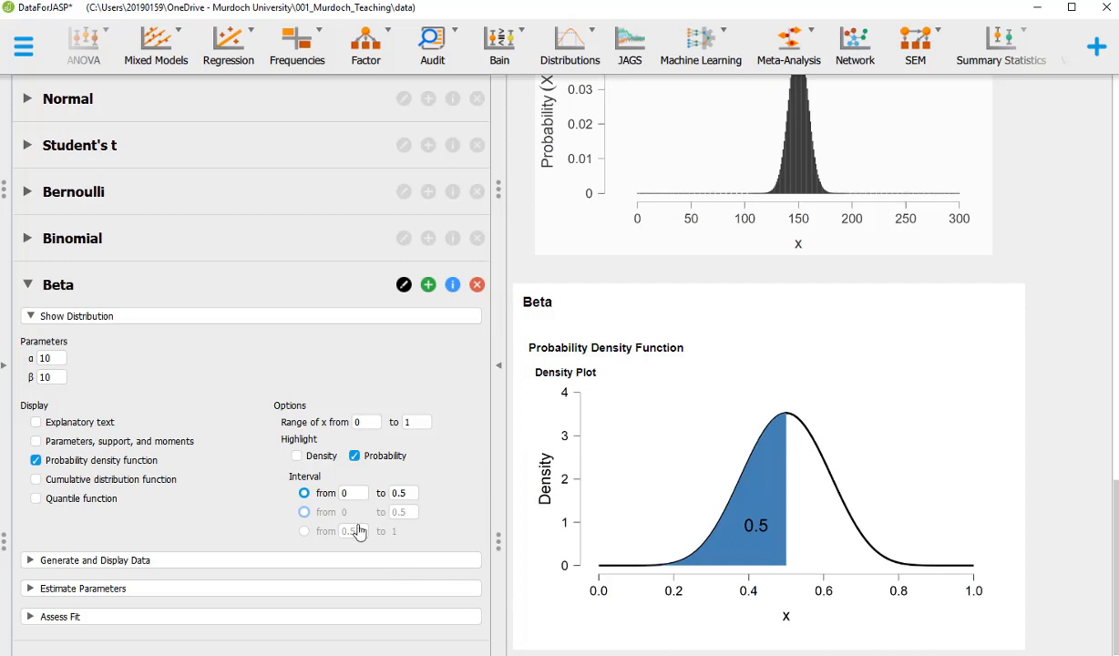
Set the shaded probability interval to run from 0.20 to 0.80
left_click(344, 492)
type(".20")
left_click(401, 492)
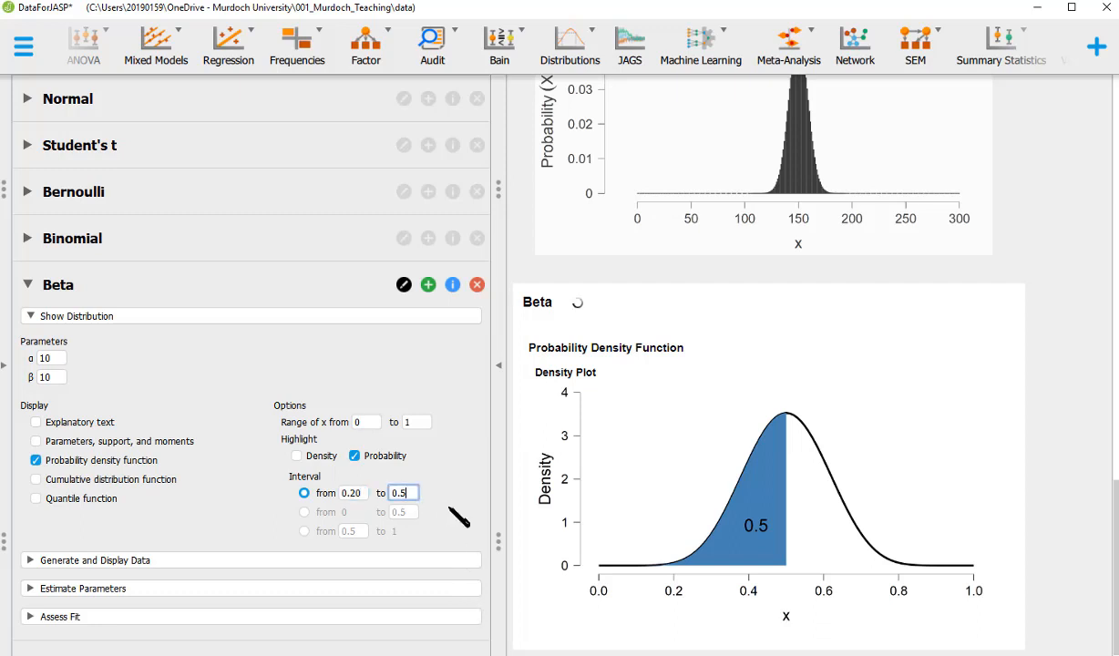
key("BackSpace")
type("80")
key("Return")
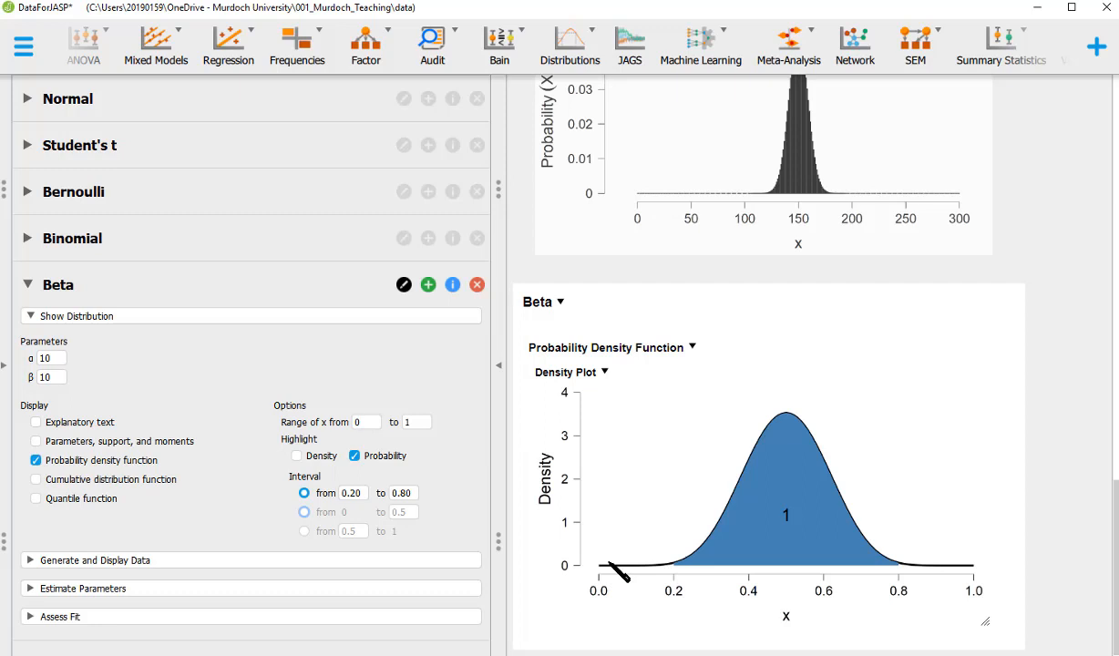
Narrow the shaded interval to 0.30 through 0.70
left_click(353, 496)
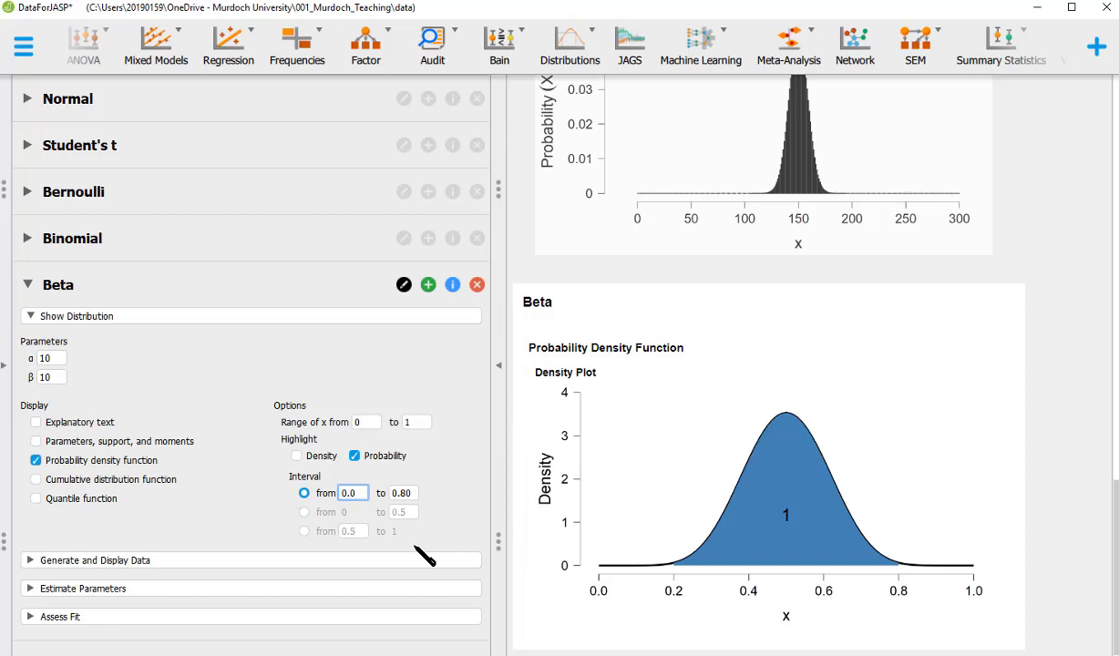
left_click(406, 498)
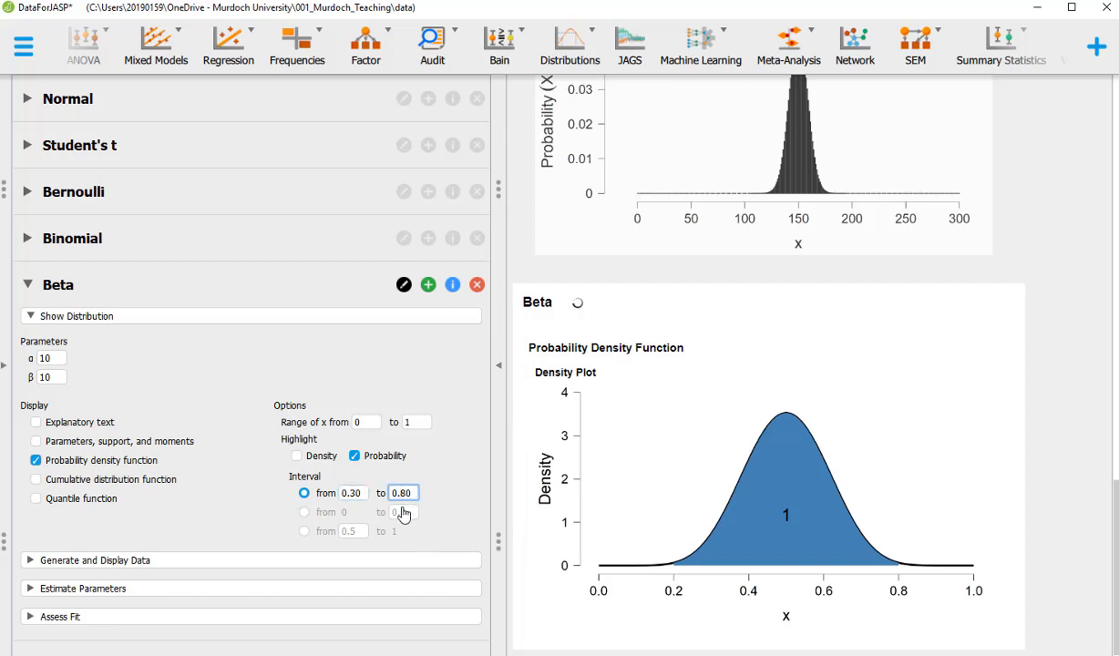
key("BackSpace")
type("7")
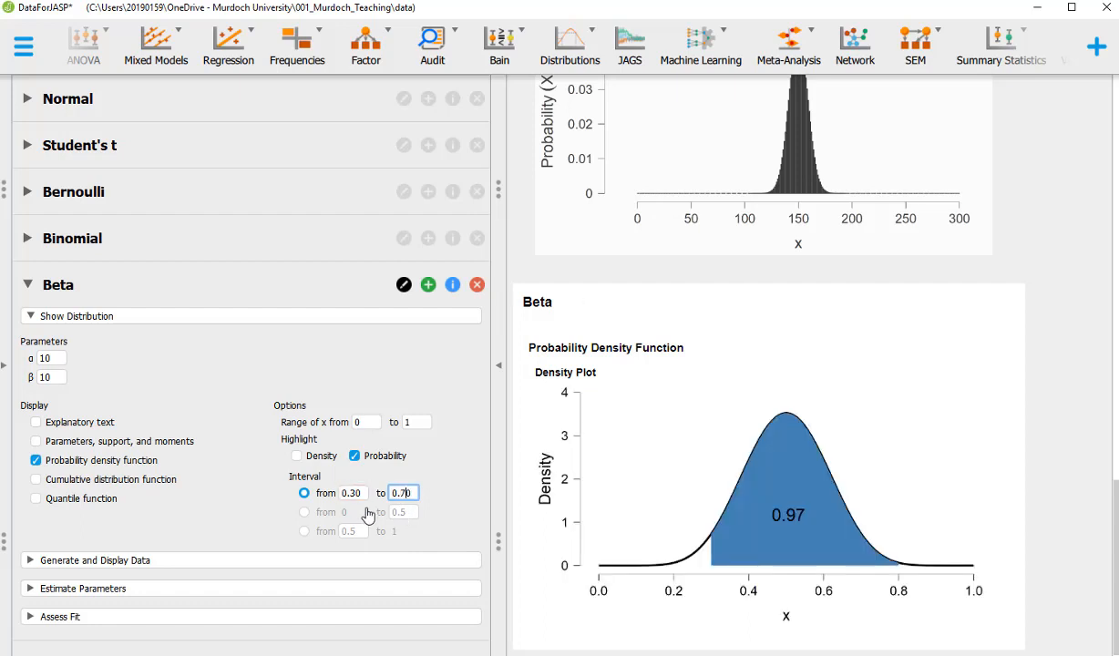
key("Return")
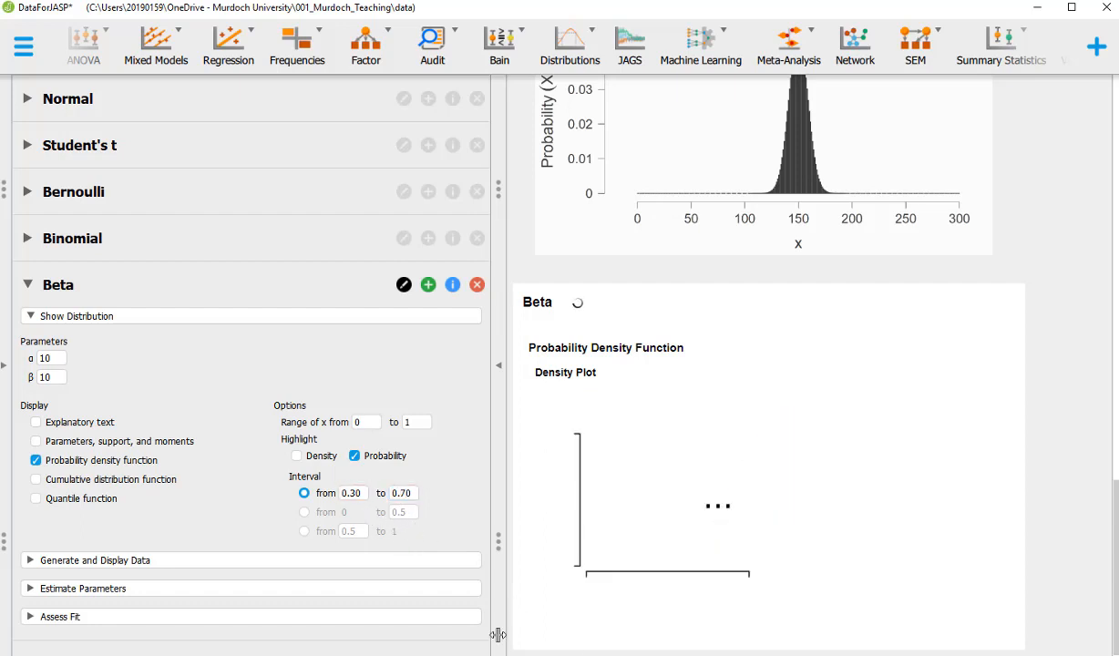